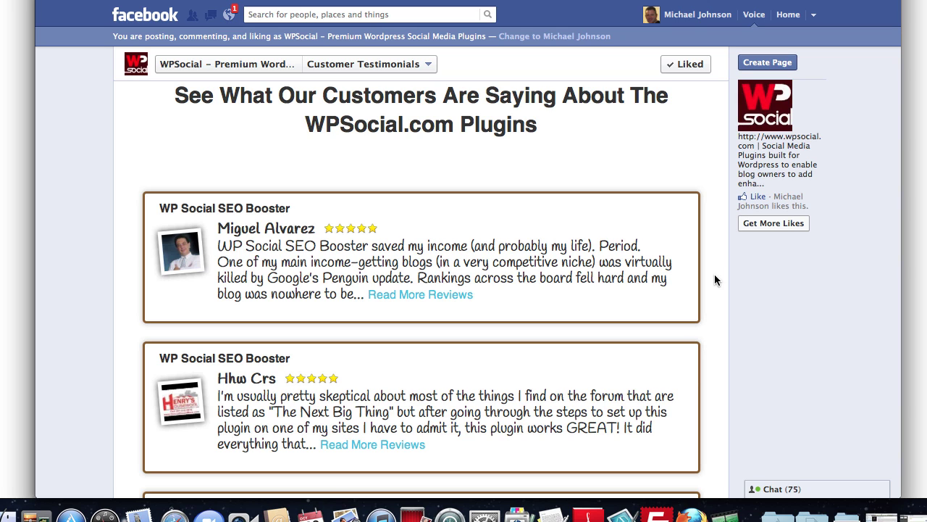
scroll(715, 280, down, 5)
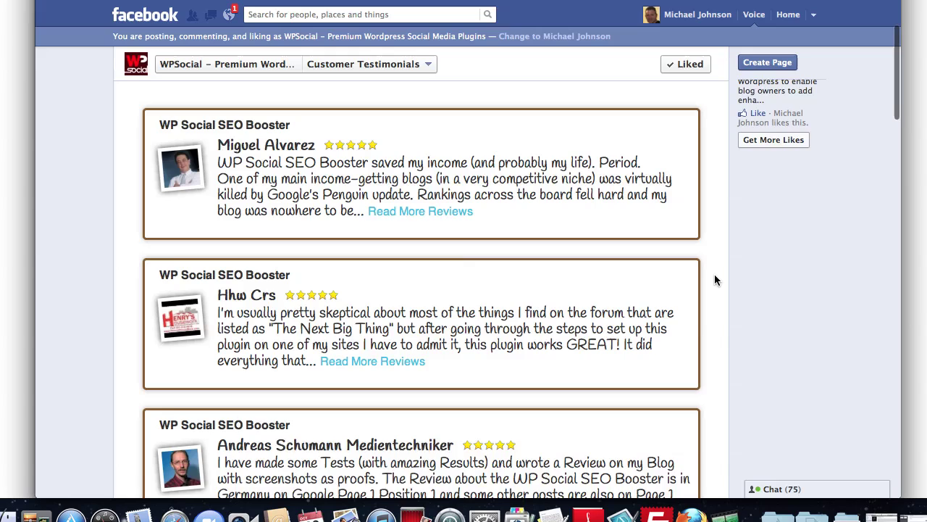
scroll(714, 280, down, 5)
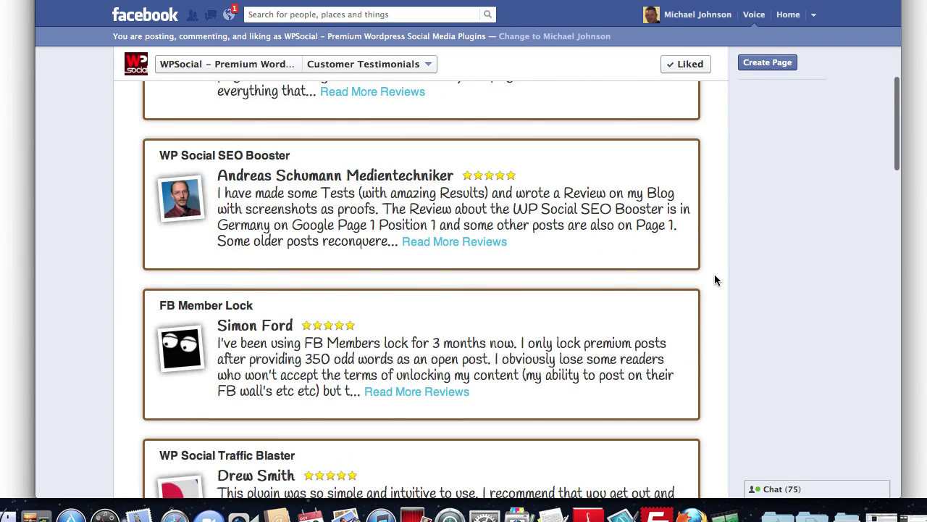
scroll(714, 281, down, 4)
scroll(714, 280, down, 7)
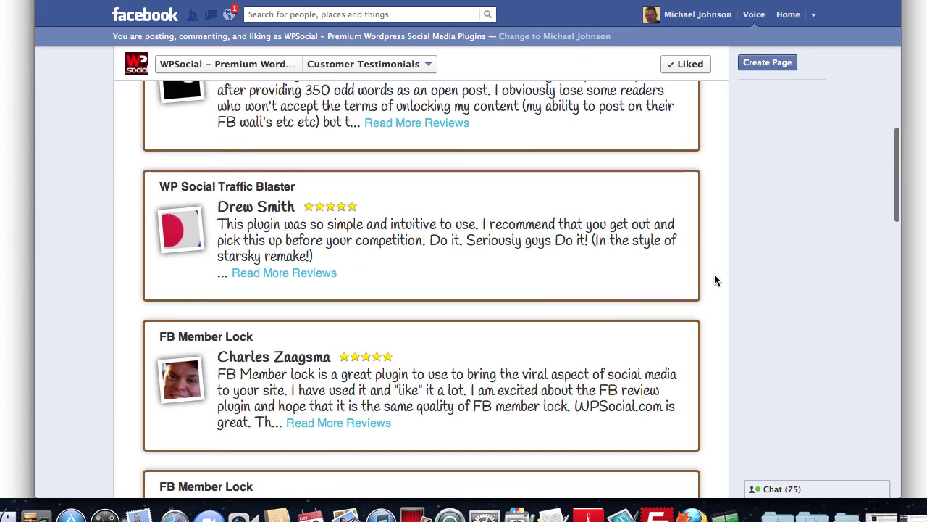
scroll(640, 314, down, 9)
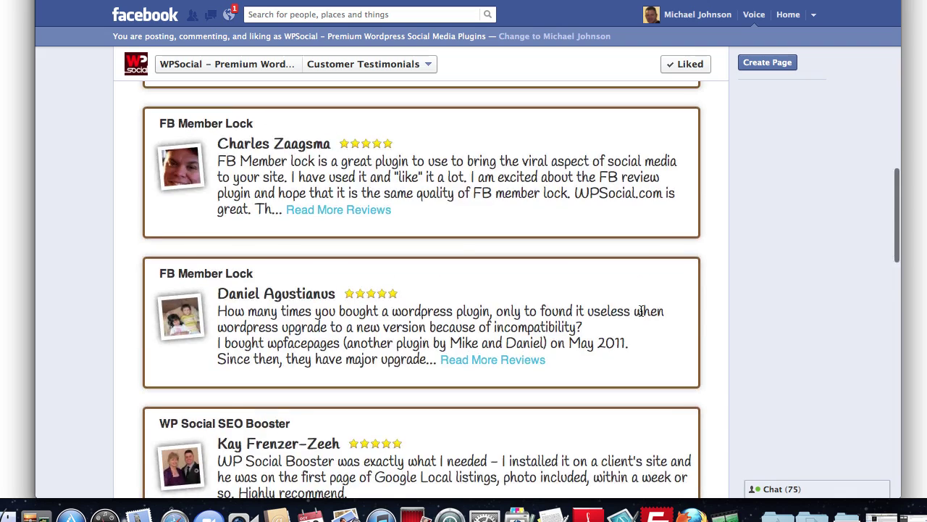
scroll(641, 315, down, 15)
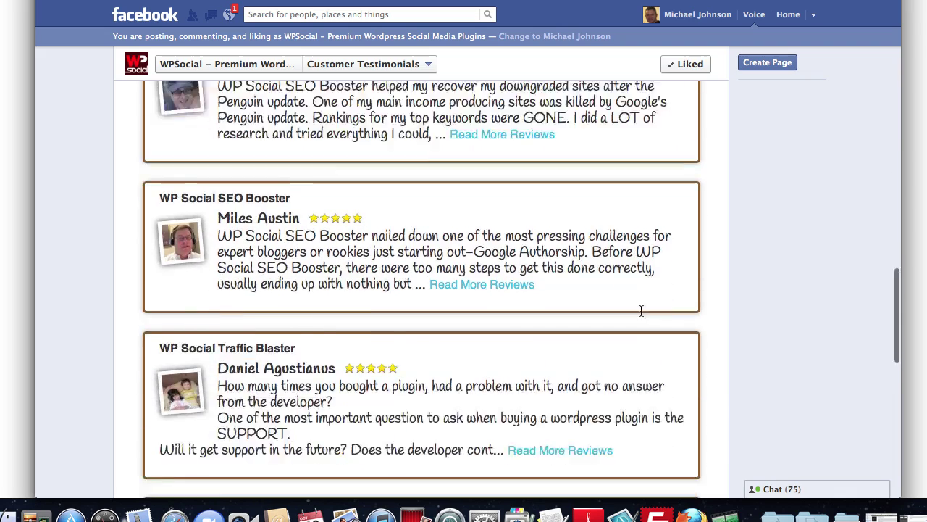
scroll(640, 311, down, 5)
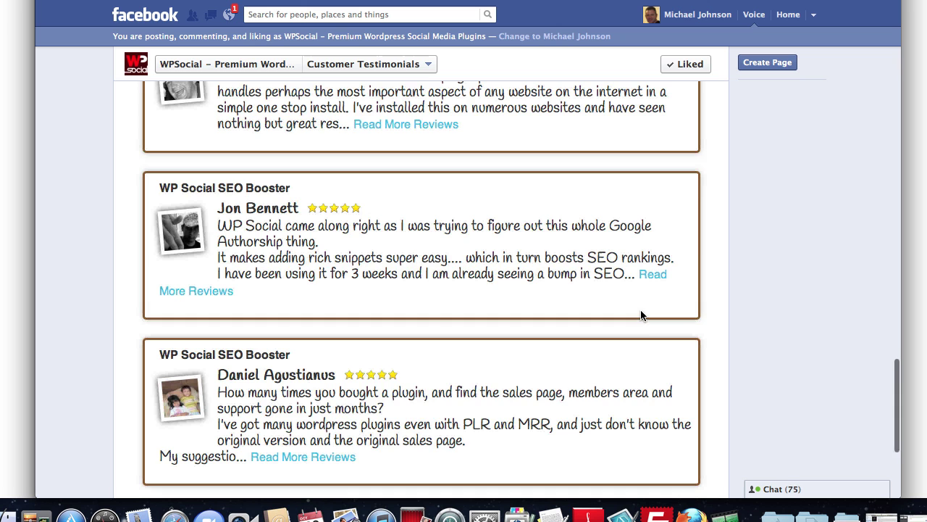
scroll(640, 312, up, 15)
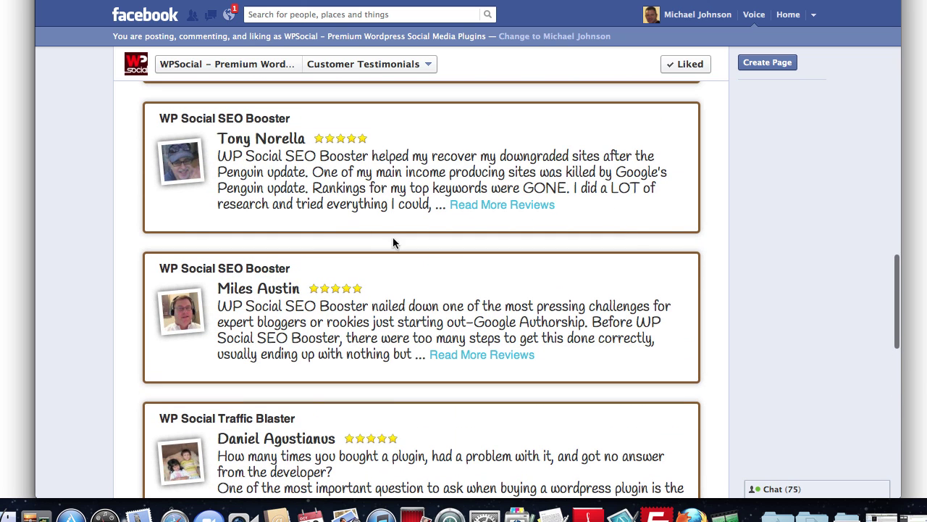
scroll(391, 239, up, 3)
scroll(419, 230, up, 2)
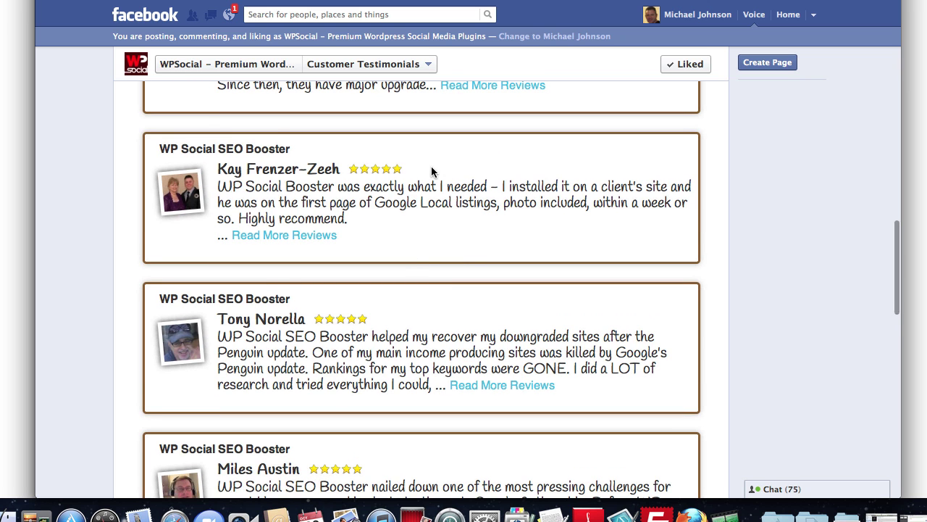
scroll(431, 167, up, 7)
scroll(431, 167, up, 20)
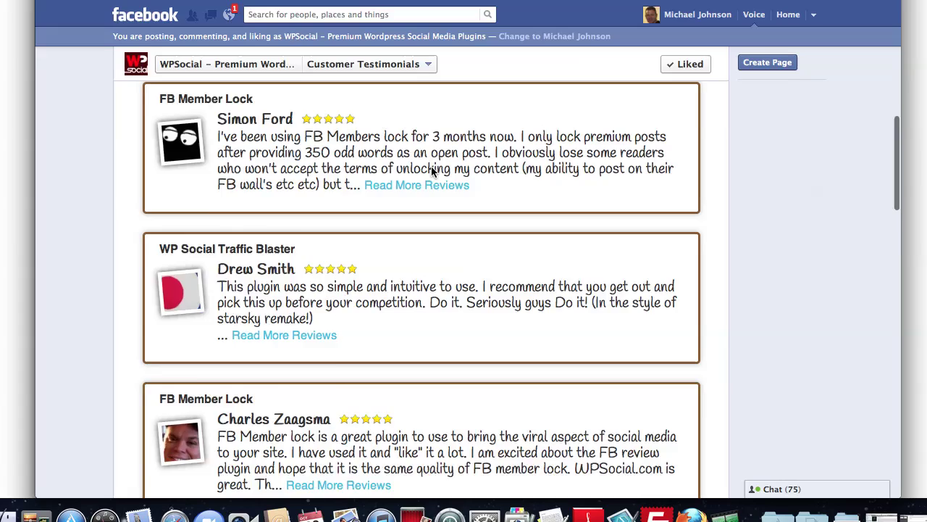
scroll(432, 167, up, 6)
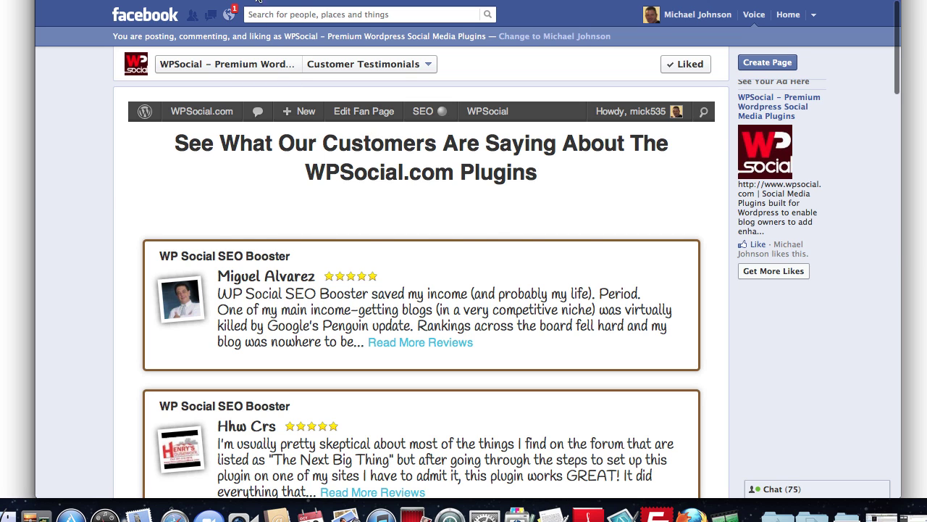
Open the Customer Testimonials fan page editor and review its heading and reviewamount="15" reviews shortcode.
click(290, 0)
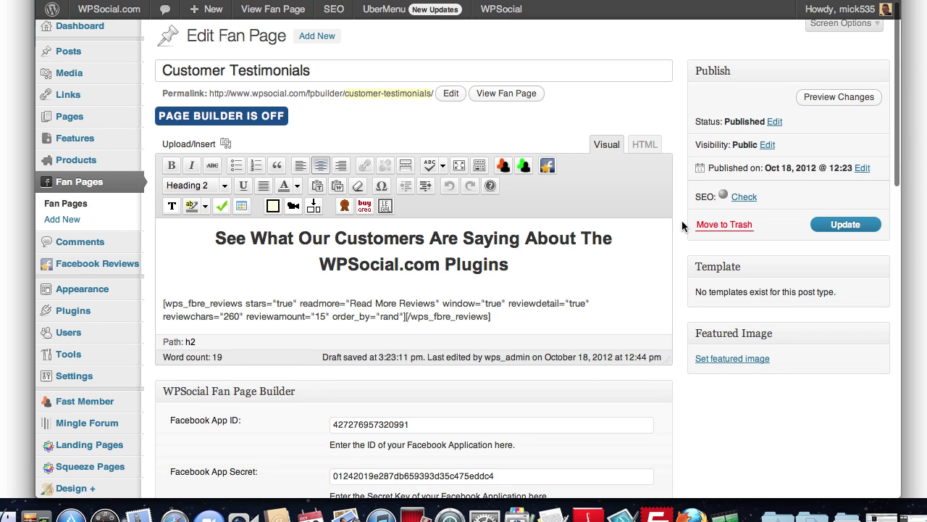
scroll(682, 221, down, 2)
scroll(681, 220, up, 2)
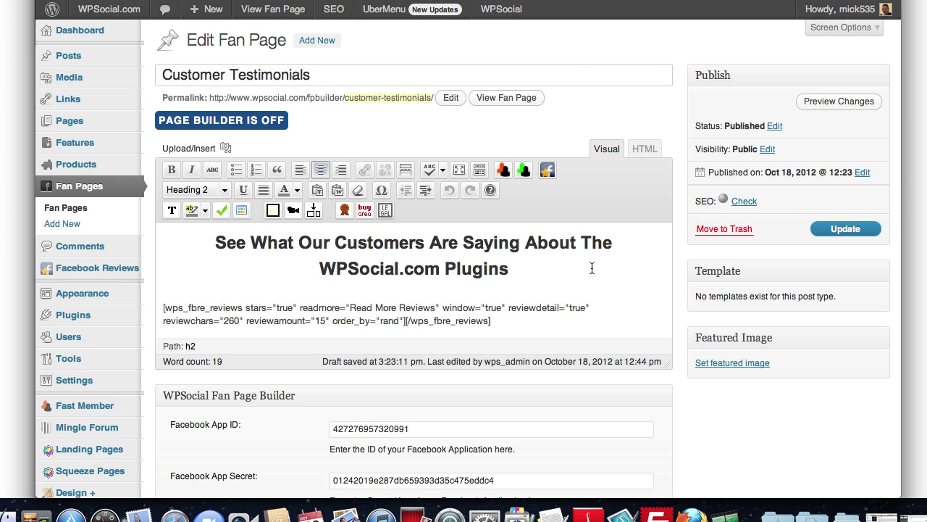
scroll(592, 268, down, 3)
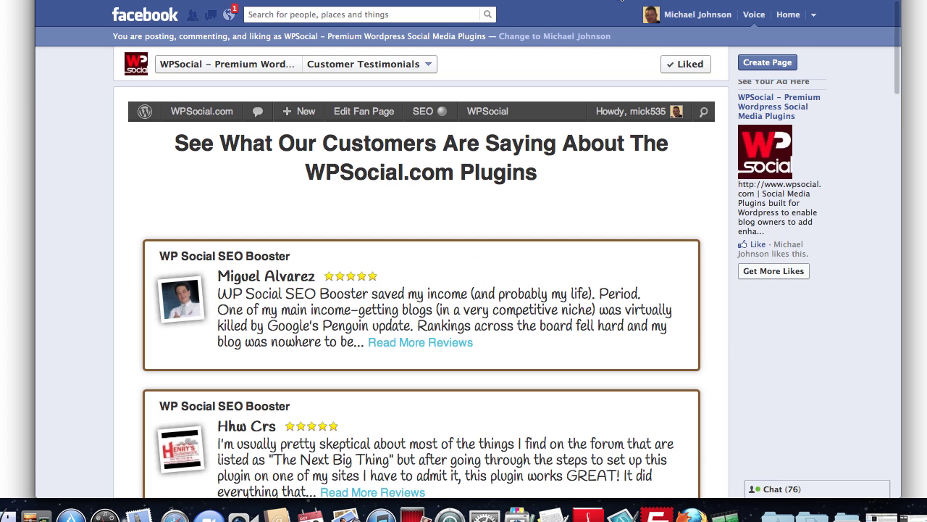
scroll(575, 250, down, 1)
scroll(576, 253, down, 2)
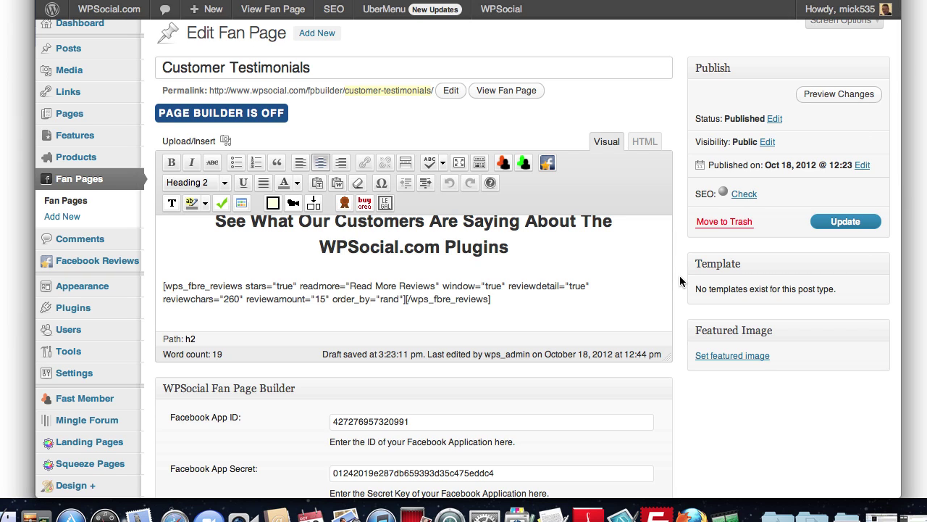
scroll(679, 274, up, 1)
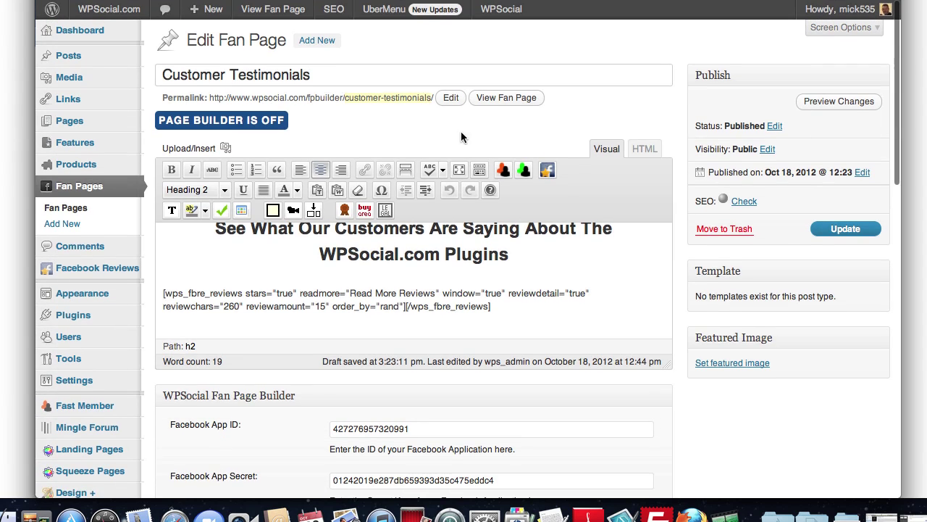
click(317, 40)
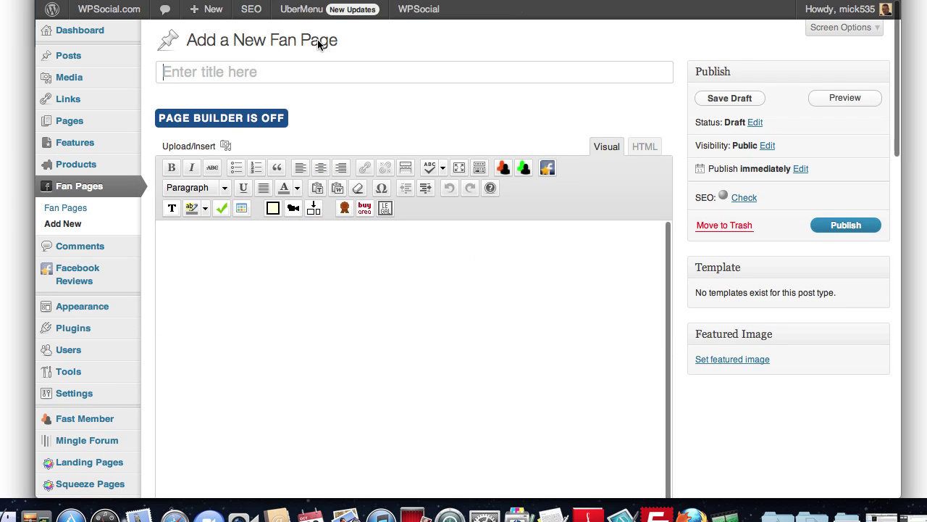
scroll(685, 229, down, 3)
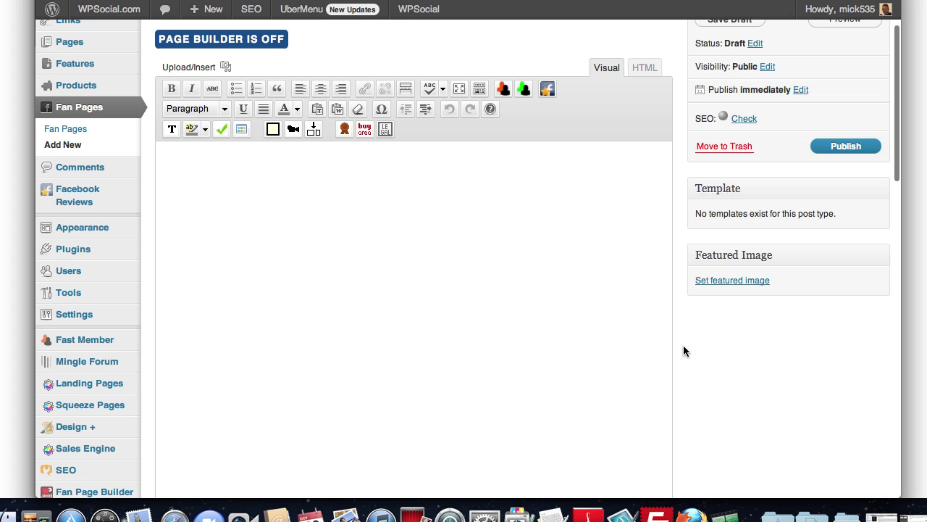
scroll(686, 362, down, 2)
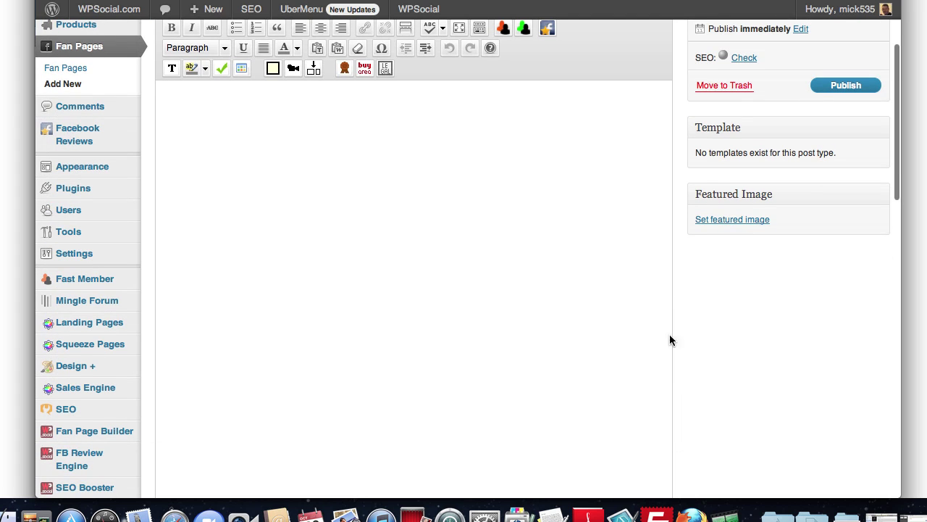
scroll(679, 314, up, 3)
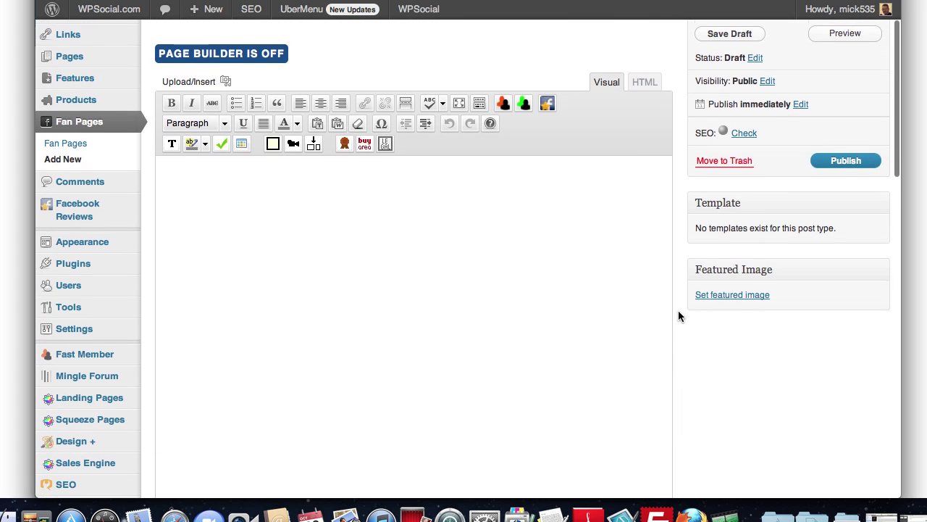
scroll(679, 315, down, 15)
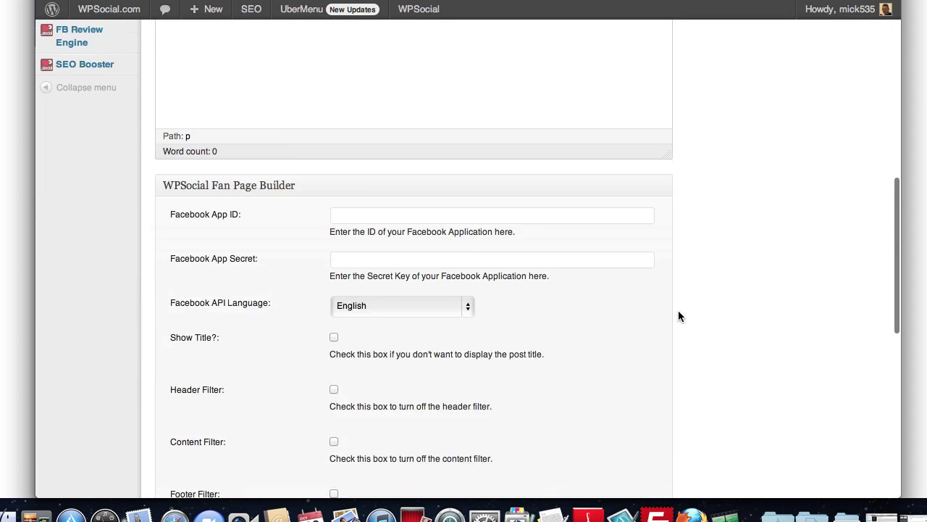
scroll(679, 316, down, 4)
scroll(679, 316, down, 1)
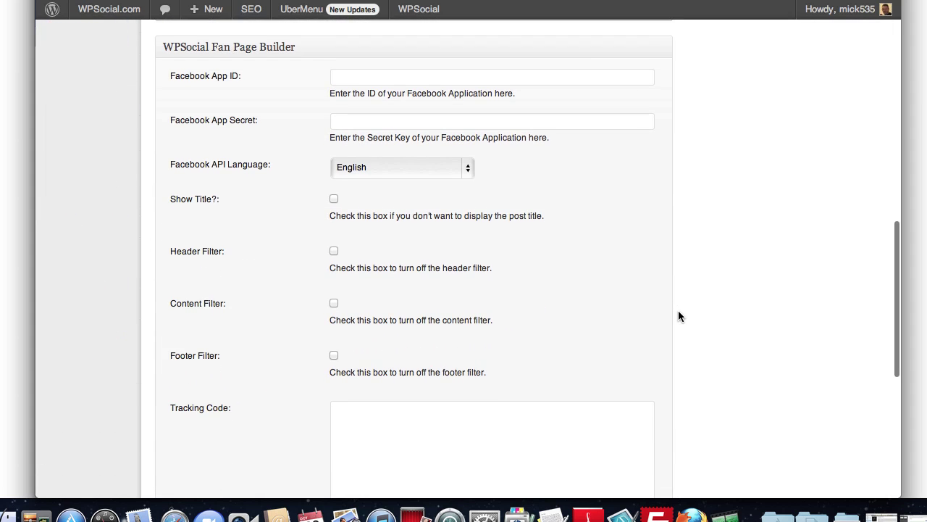
scroll(679, 316, down, 1)
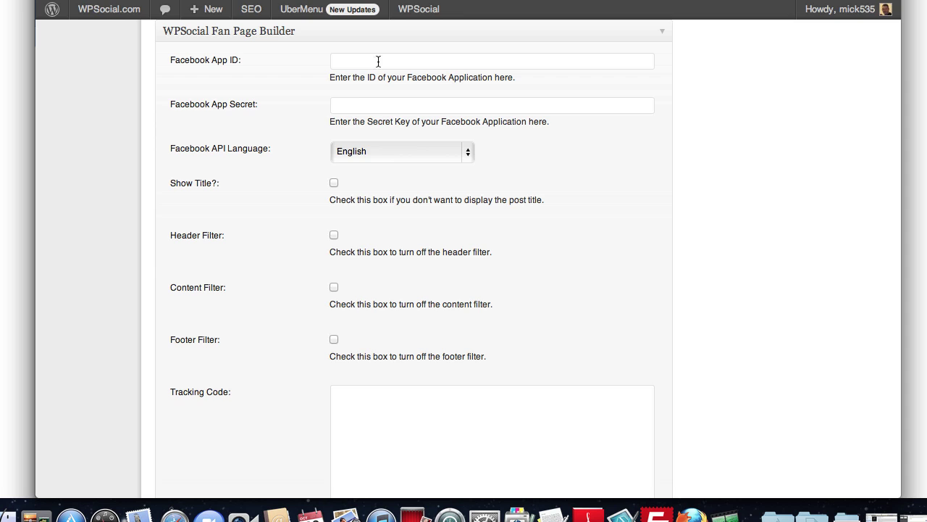
click(378, 105)
scroll(298, 174, up, 10)
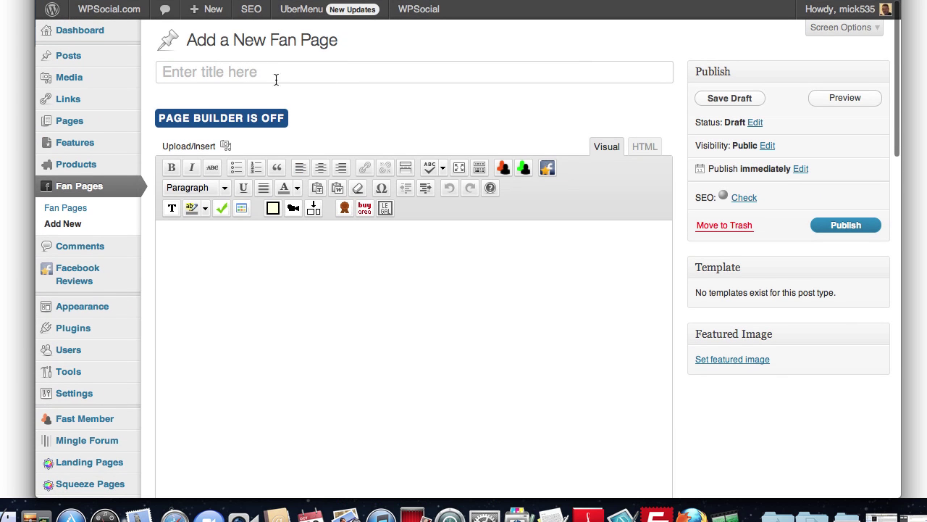
scroll(315, 360, down, 10)
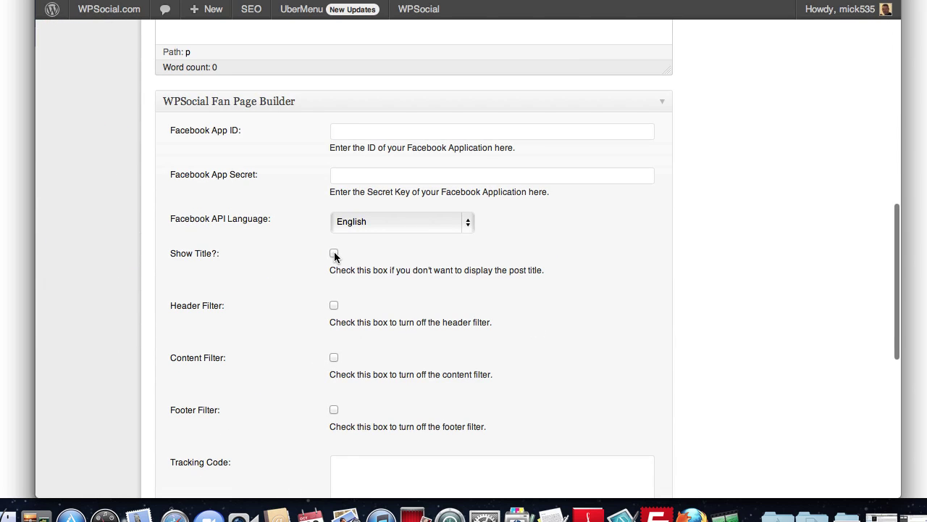
click(334, 253)
click(334, 253)
scroll(282, 310, down, 2)
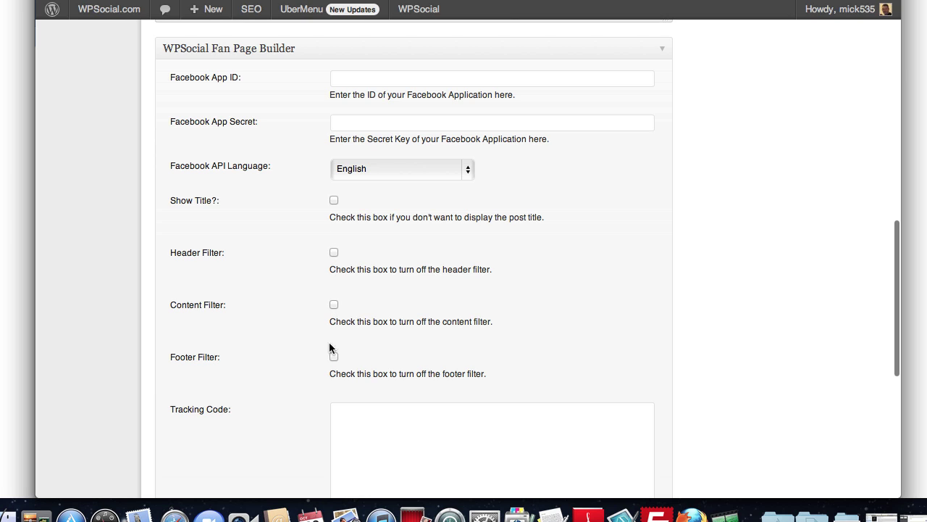
scroll(295, 312, down, 3)
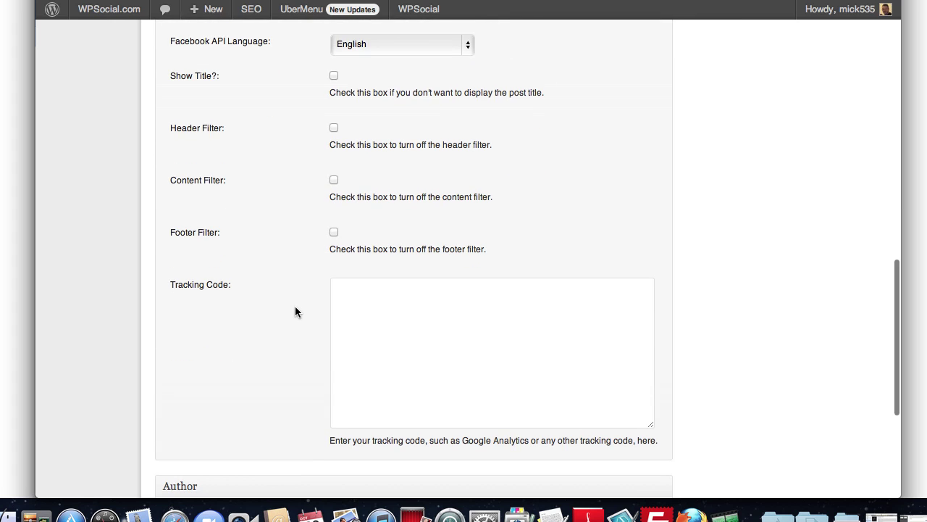
scroll(294, 312, down, 1)
click(380, 284)
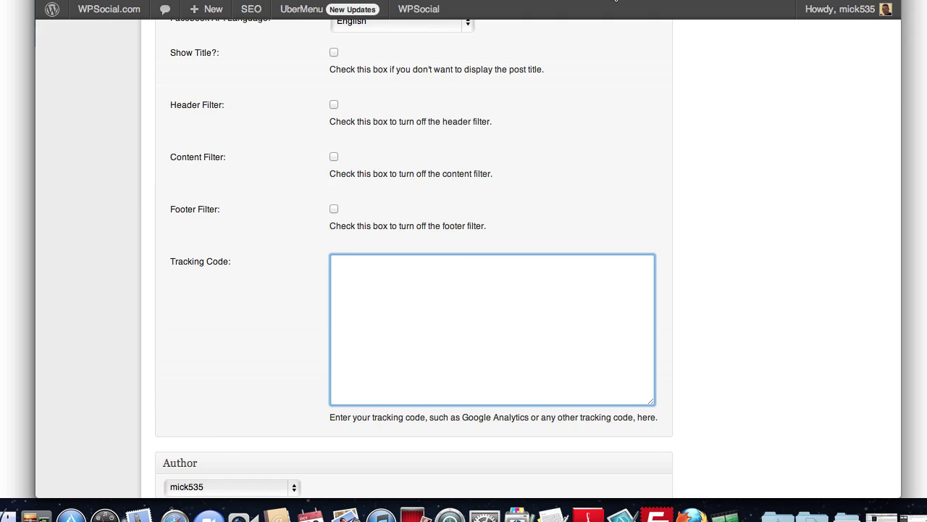
Switch browser tabs and browse the WPSocial SEO Booster sales page.
key(ctrl+Tab)
scroll(638, 181, down, 4)
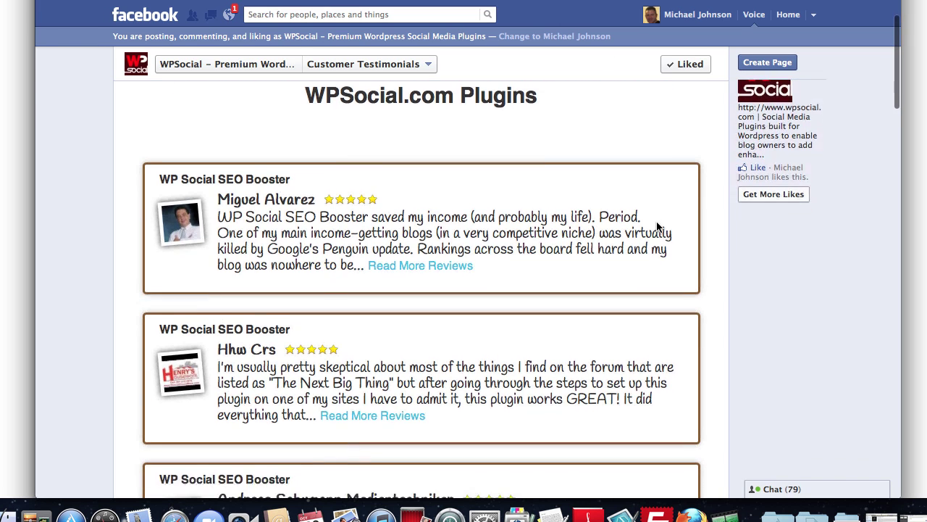
scroll(629, 291, down, 1)
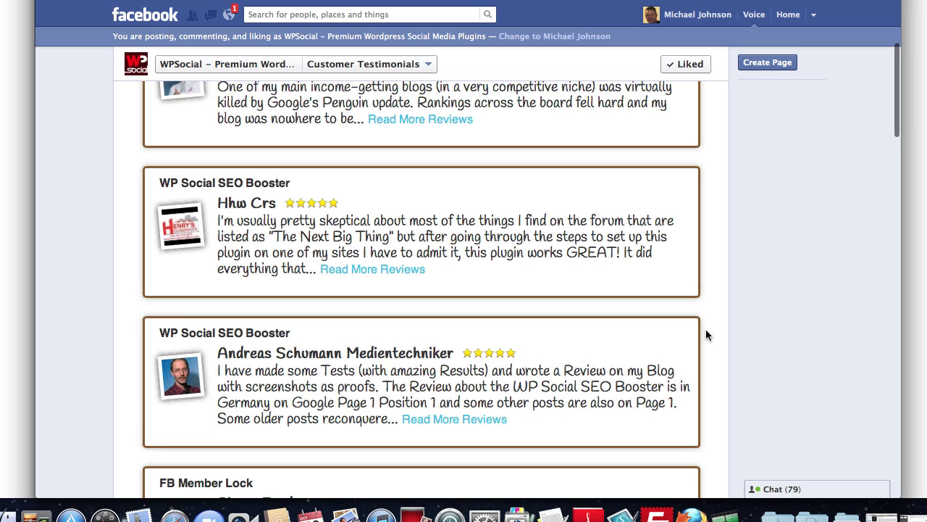
scroll(707, 334, down, 1)
scroll(368, 306, up, 2)
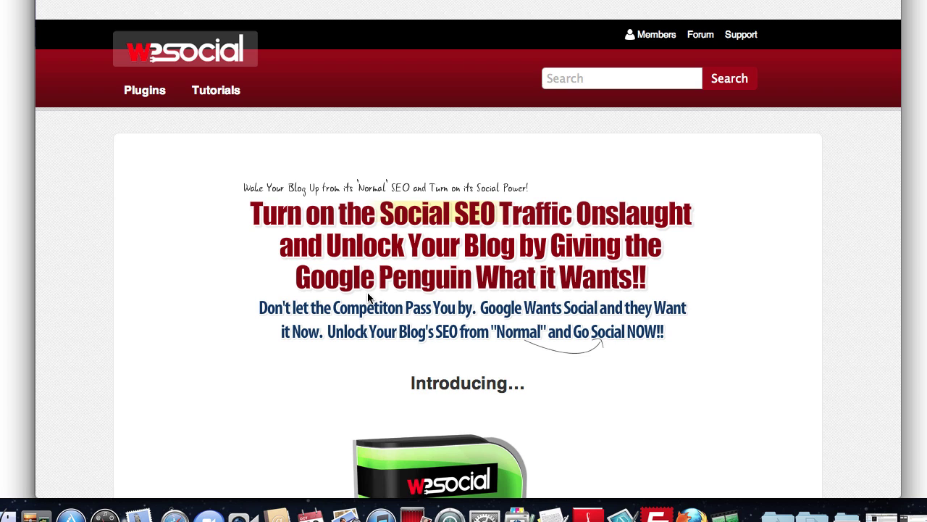
scroll(285, 303, down, 1)
scroll(286, 298, down, 10)
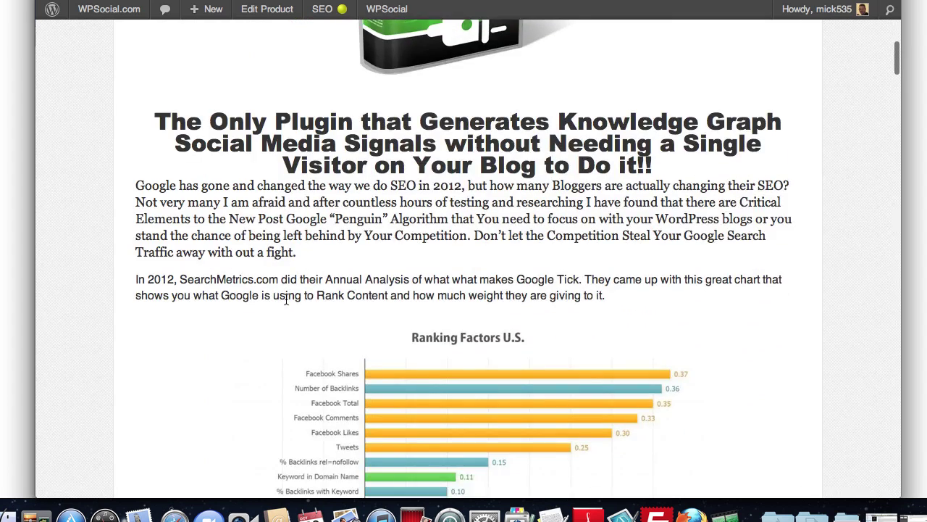
scroll(286, 299, up, 6)
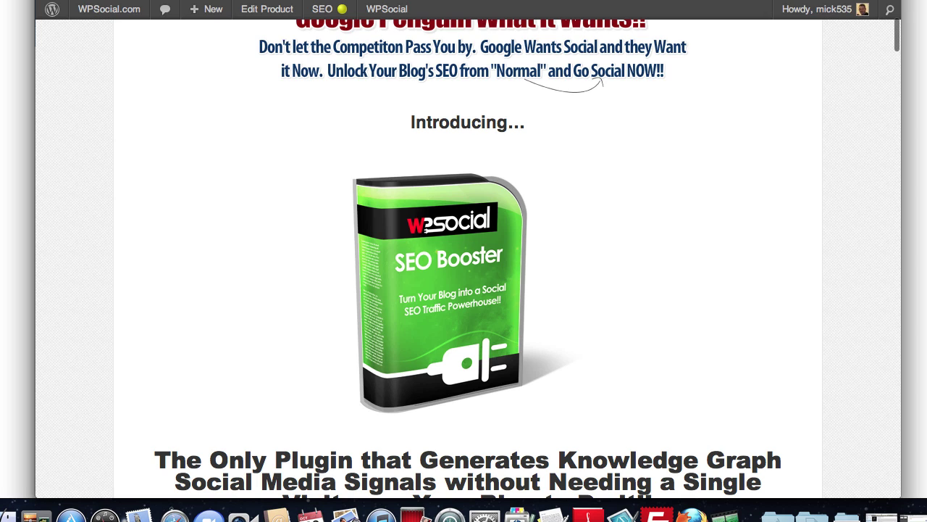
Close the sales tab and return to the top of the new fan page's edit screen.
key(super+w)
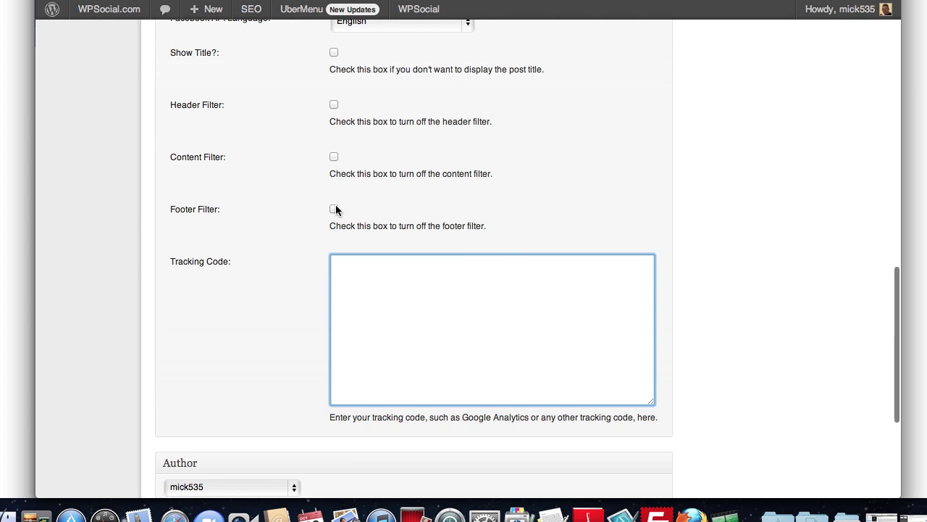
scroll(286, 304, down, 3)
scroll(286, 305, up, 7)
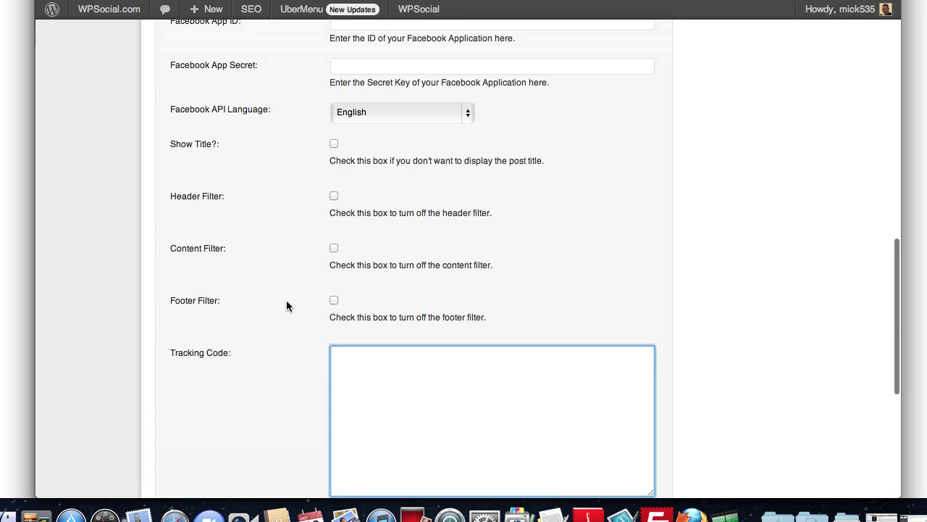
scroll(693, 277, up, 15)
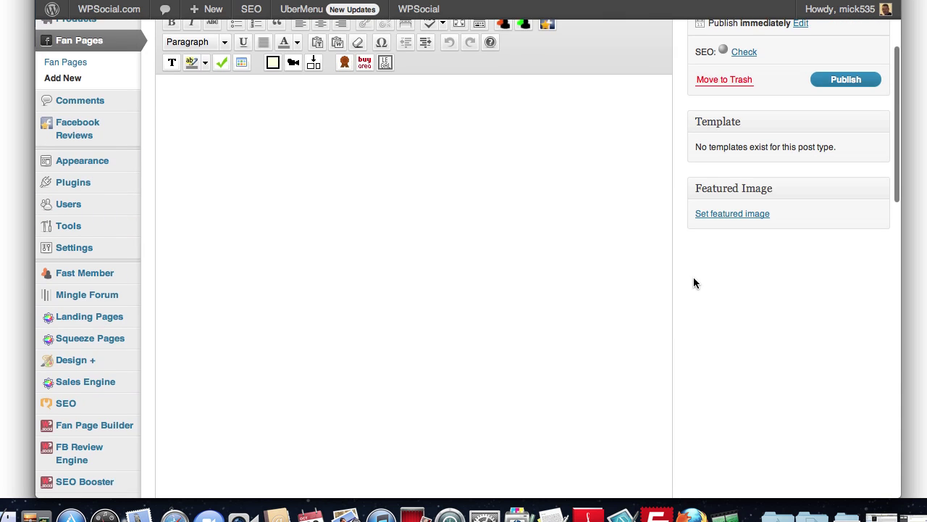
scroll(677, 298, up, 3)
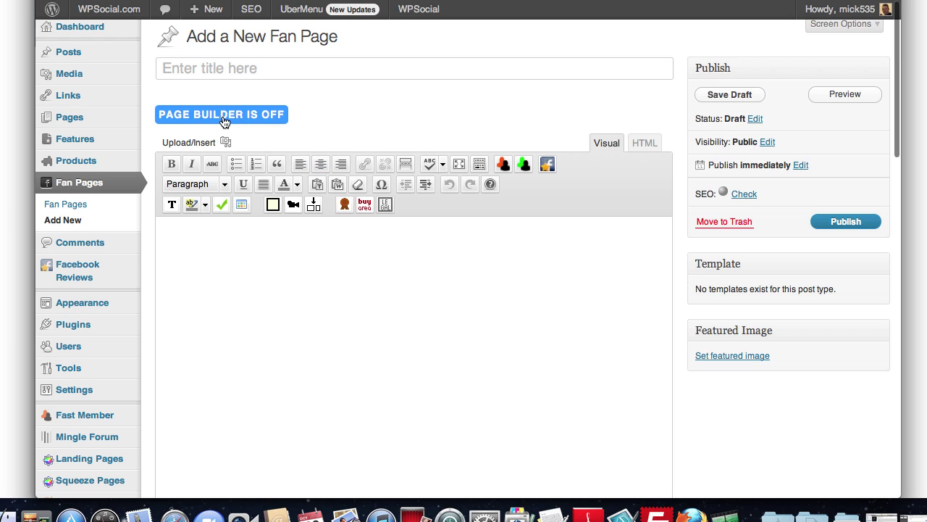
Switch the page builder on and bring the empty Fan Page Builder area into view.
click(224, 122)
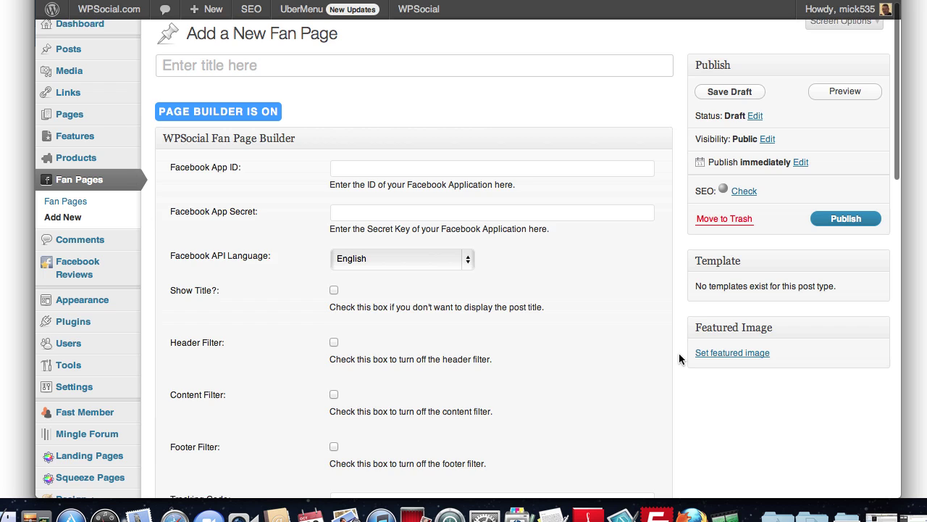
scroll(677, 356, down, 1)
scroll(680, 355, down, 10)
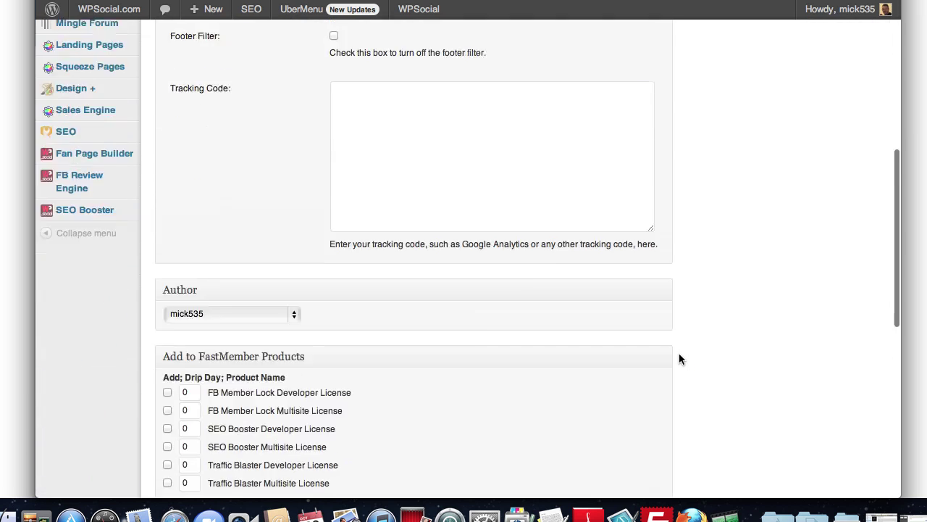
scroll(678, 359, down, 3)
scroll(784, 389, down, 8)
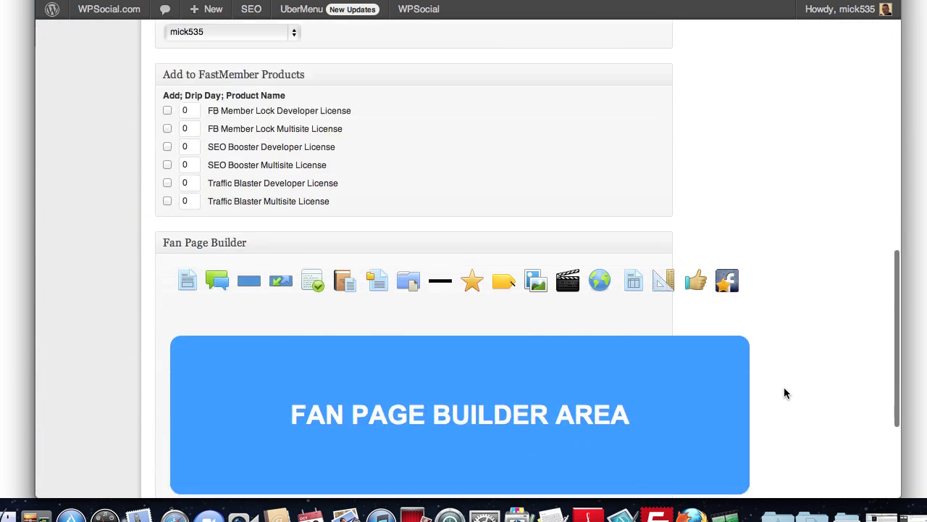
scroll(785, 393, down, 2)
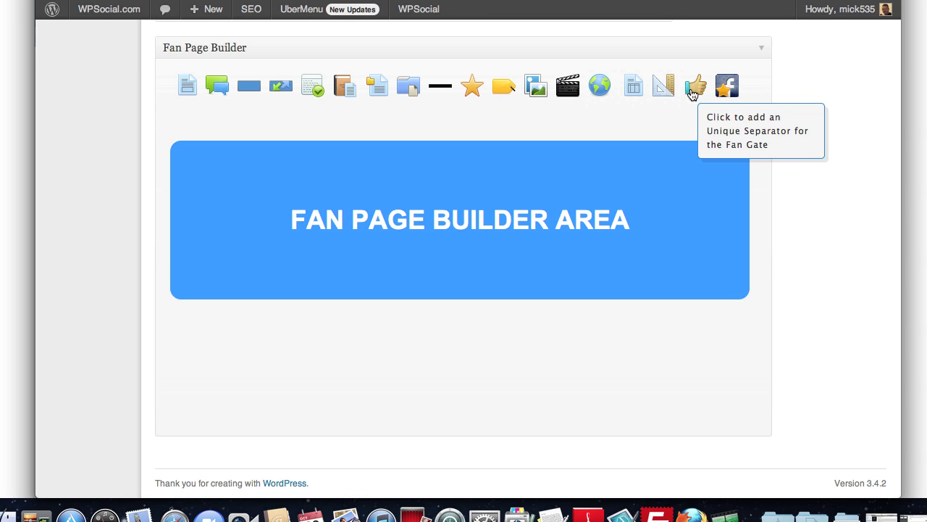
Add a Fan Gate Separator, then text, message box, image, video and promo countdown deal blocks.
click(696, 88)
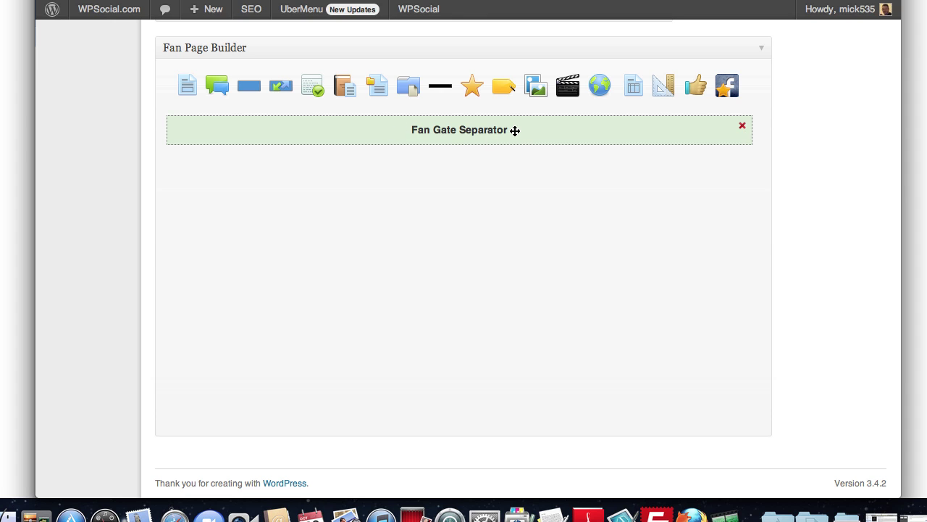
mouse_move(515, 131)
mouse_down()
mouse_move(509, 199)
mouse_move(510, 129)
mouse_up()
click(188, 87)
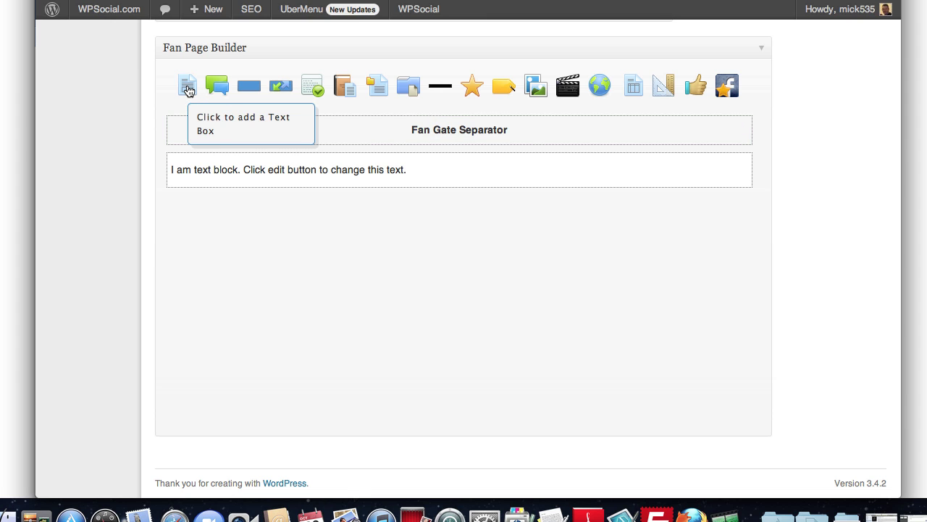
click(216, 86)
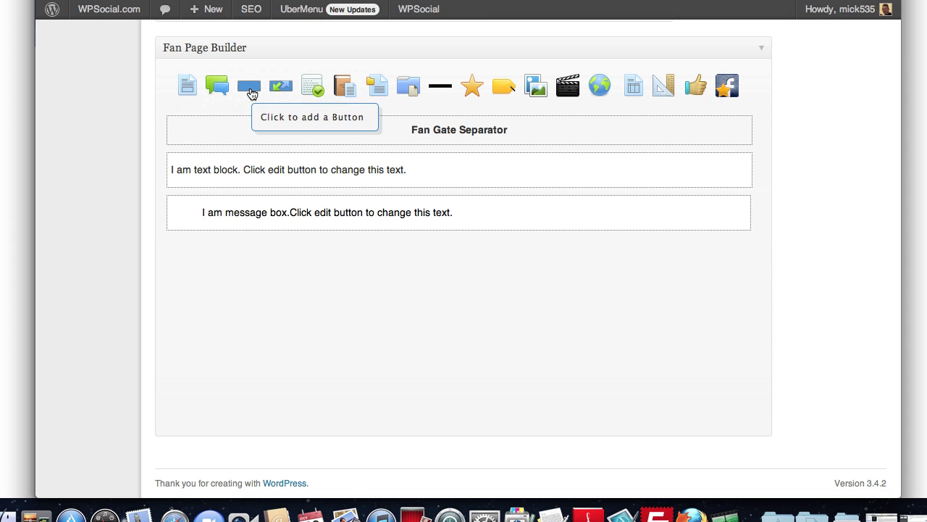
click(536, 86)
click(576, 86)
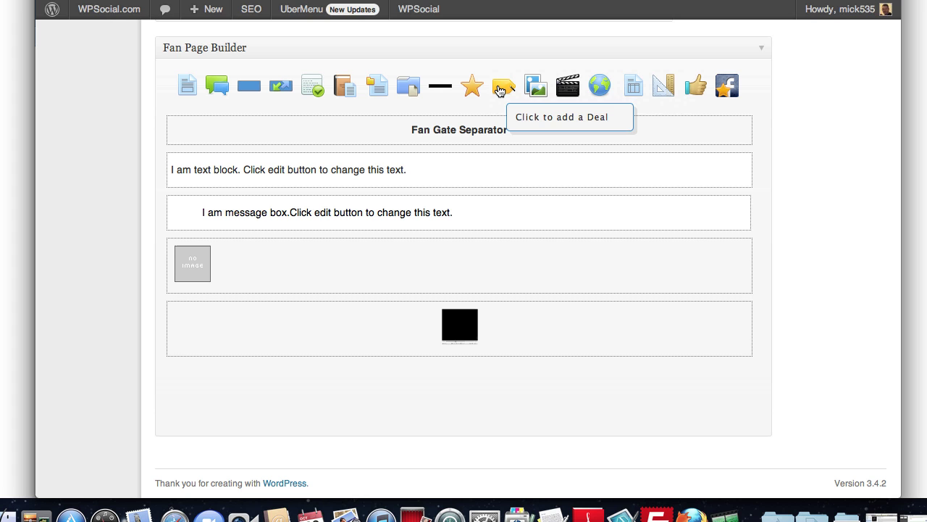
click(507, 87)
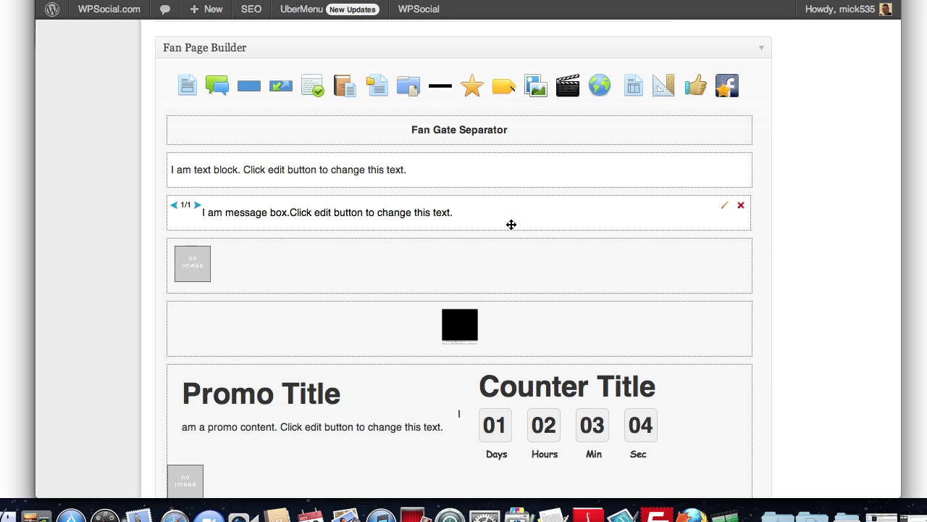
Delete the Promo/Counter deal block and confirm its removal.
scroll(511, 224, down, 5)
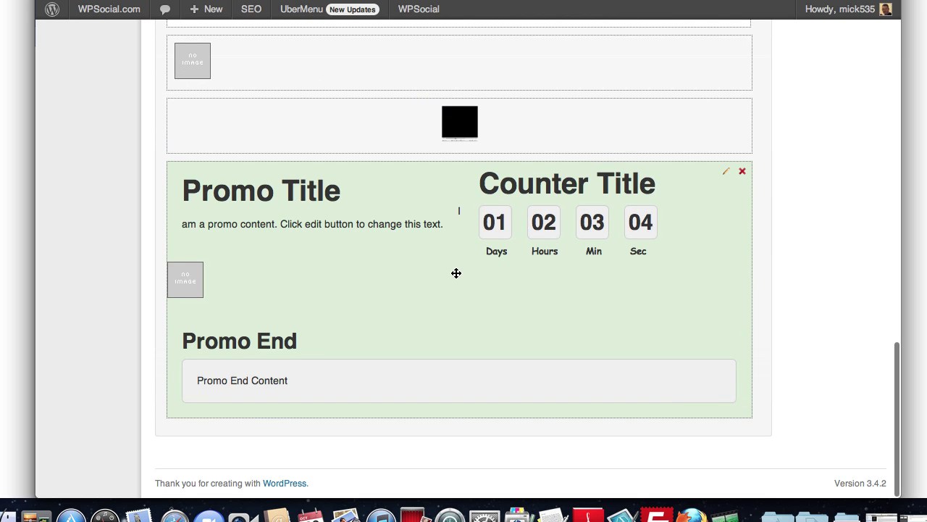
scroll(549, 250, up, 3)
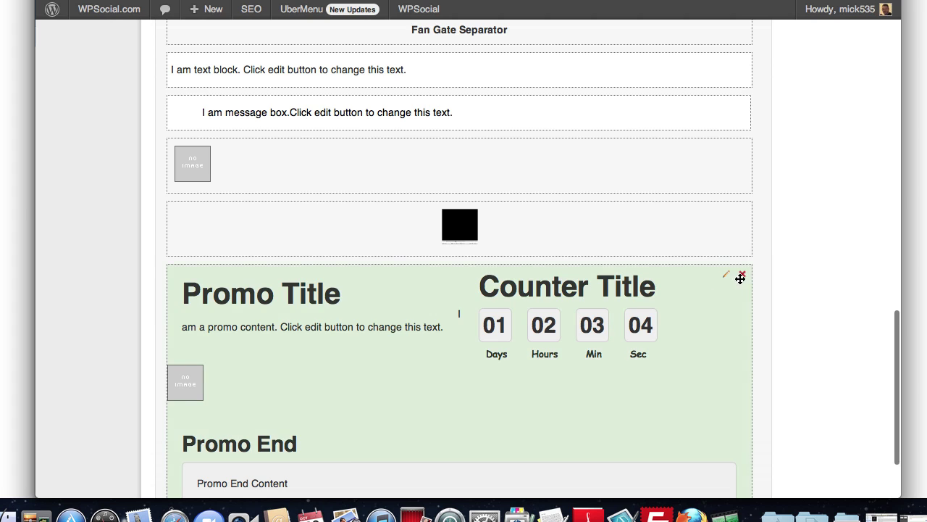
click(742, 276)
click(579, 121)
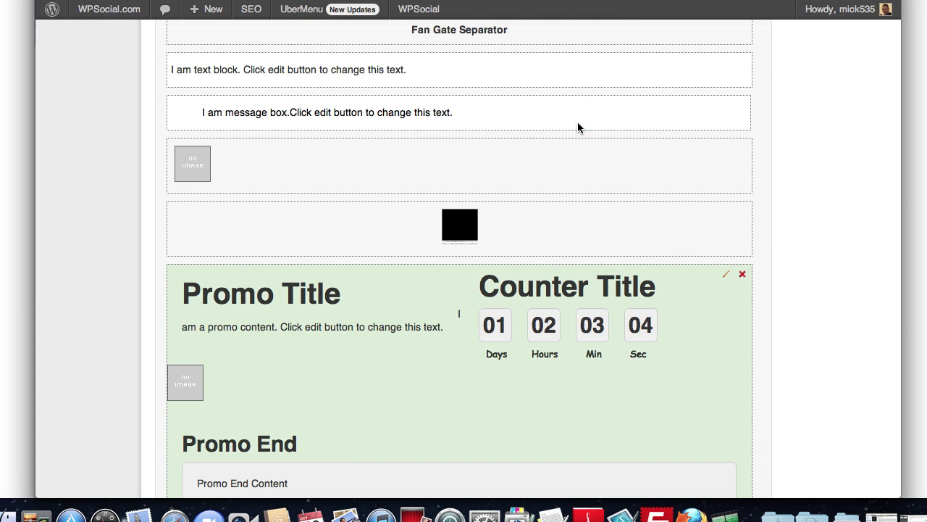
scroll(568, 146, up, 1)
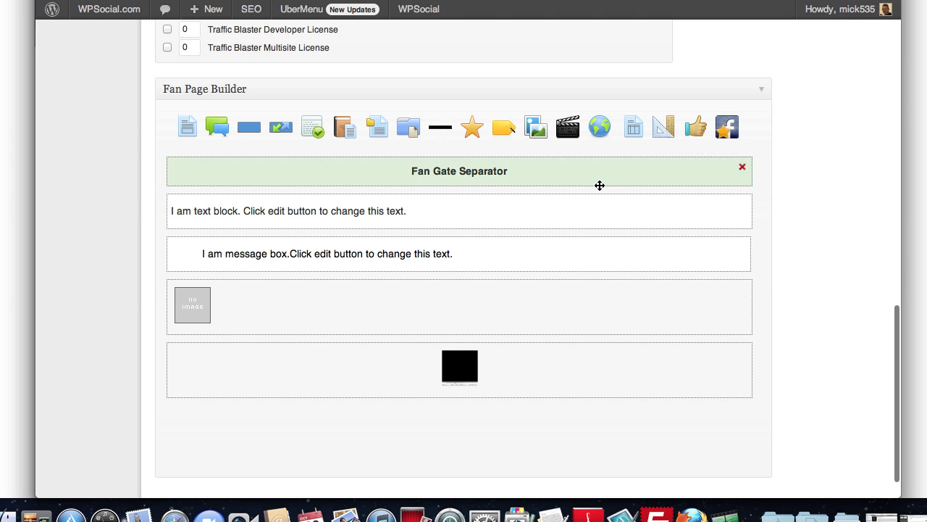
Shrink the text and image blocks to half width and place the image beside the text.
mouse_move(548, 237)
scroll(548, 237, down, 2)
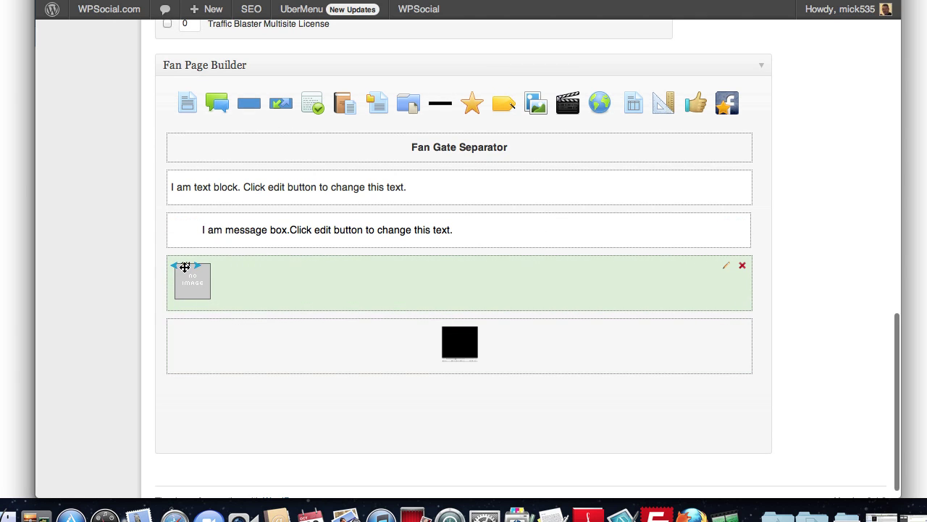
mouse_move(172, 199)
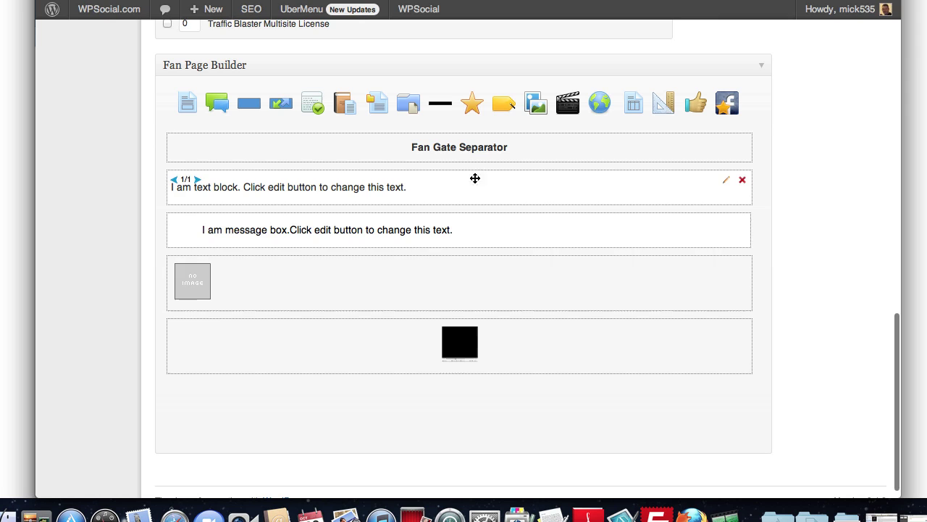
mouse_move(272, 241)
click(174, 180)
click(174, 180)
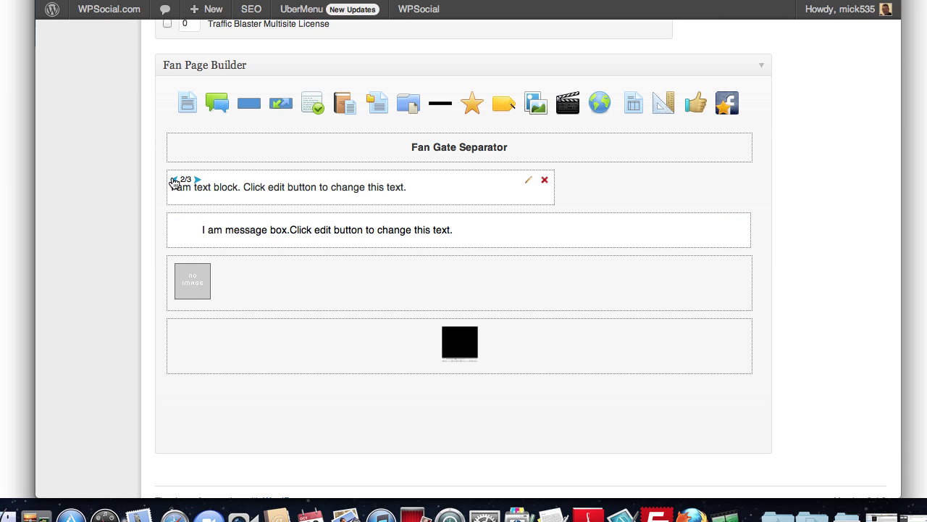
click(174, 180)
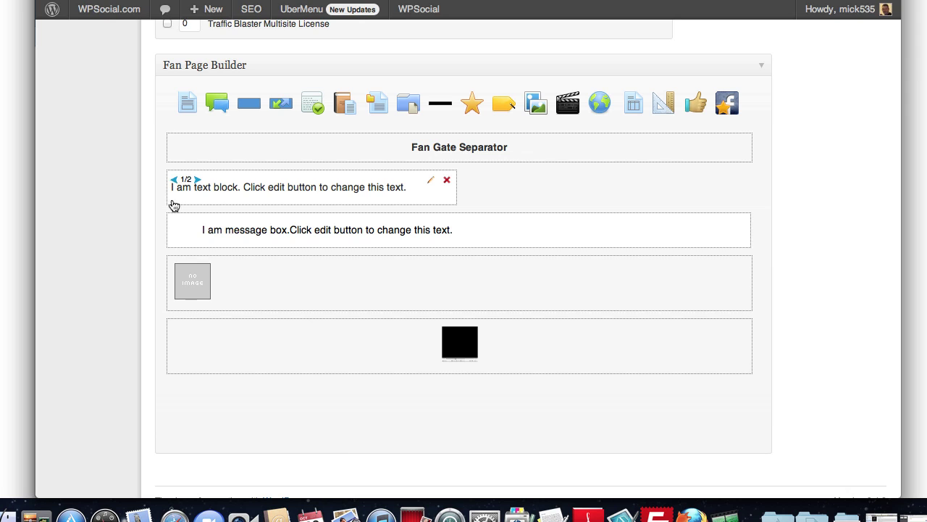
click(175, 266)
click(175, 265)
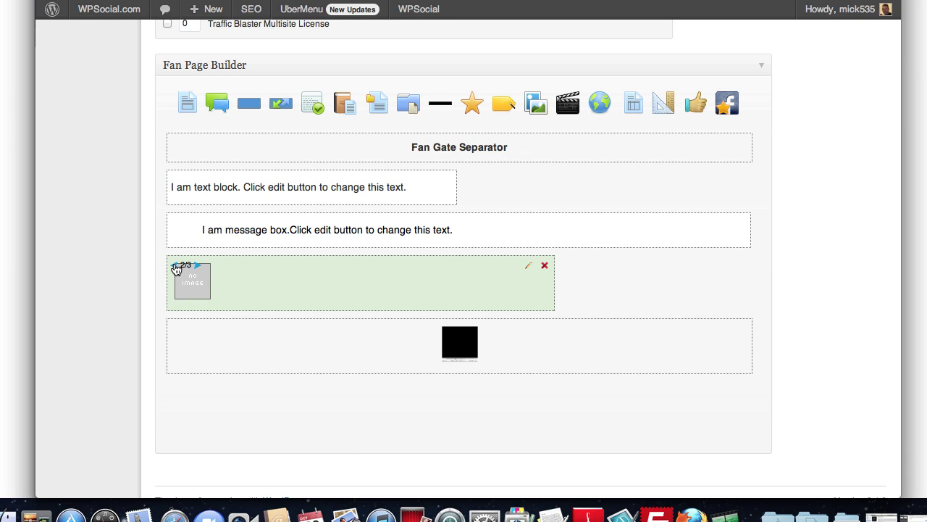
click(175, 266)
drag(300, 273, 631, 161)
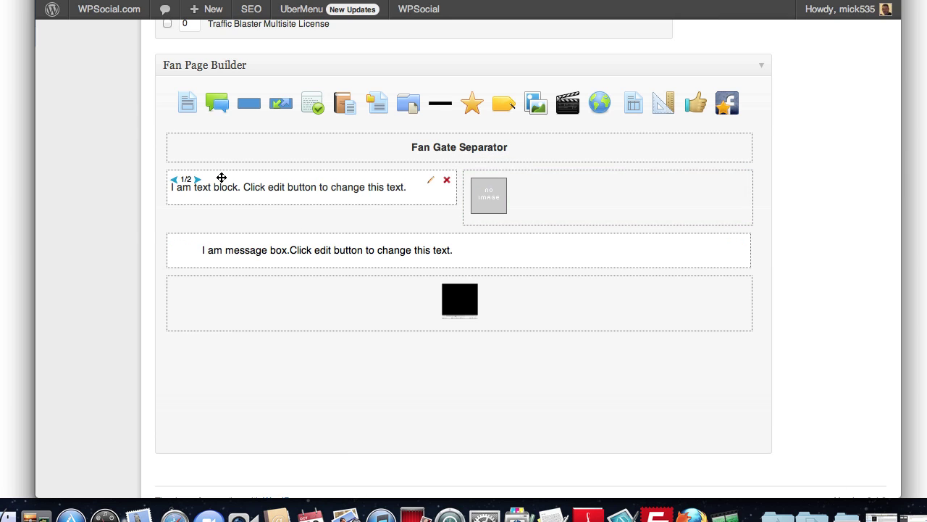
Make text, image and message box one-third wide, ordered image–message–text, with the separator below.
click(174, 180)
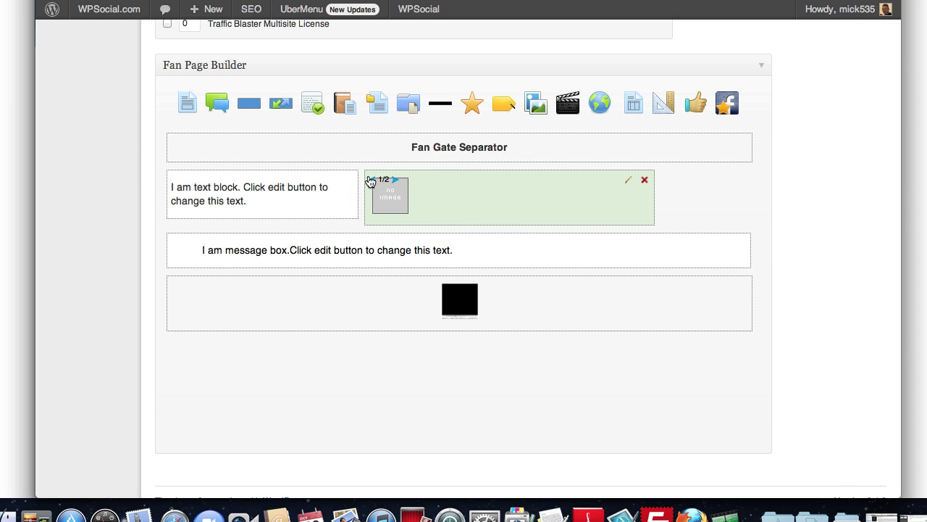
click(372, 181)
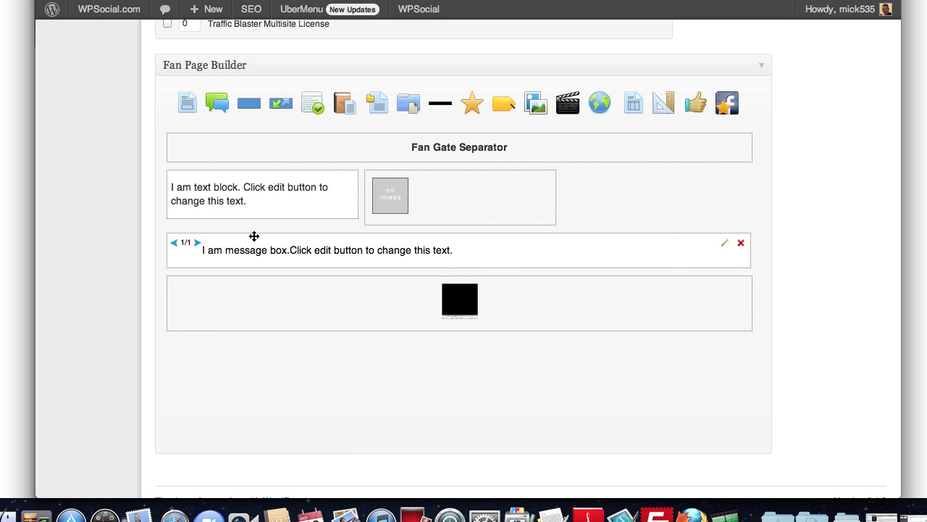
click(175, 244)
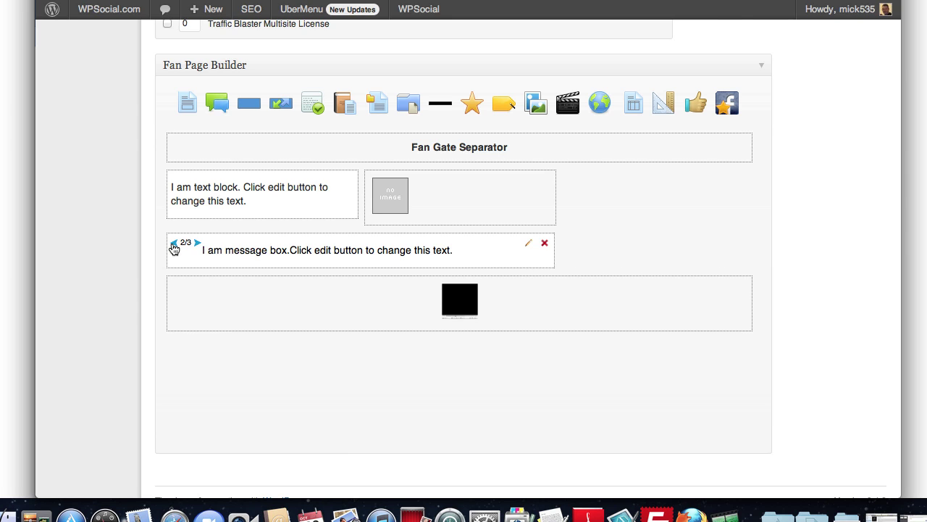
click(174, 244)
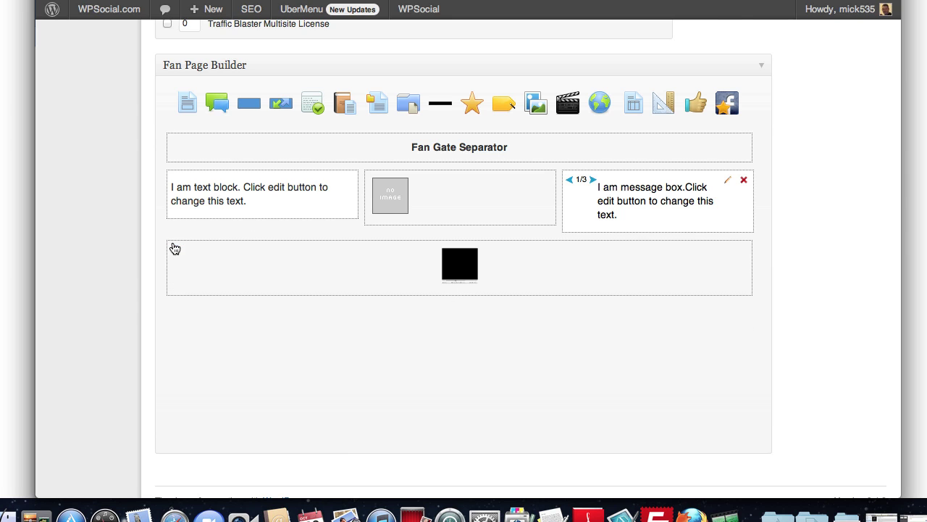
drag(461, 195, 271, 185)
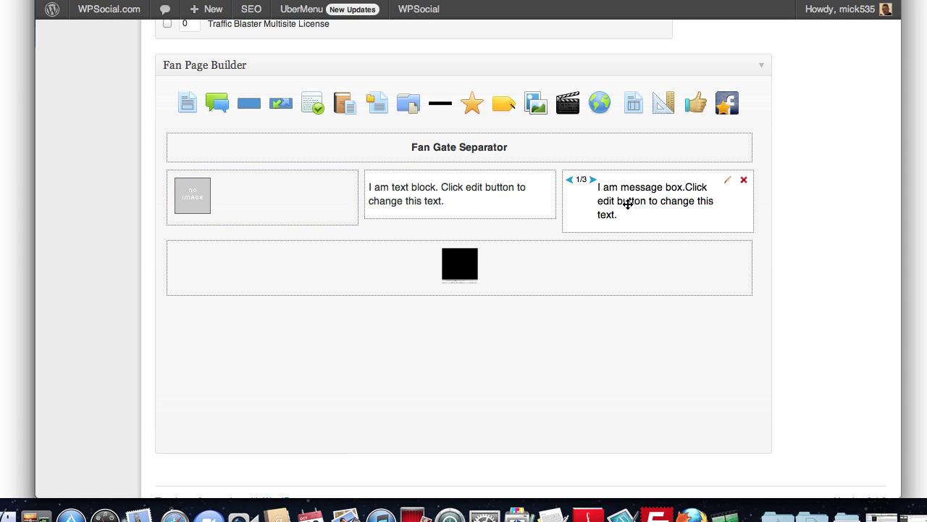
drag(560, 205, 443, 218)
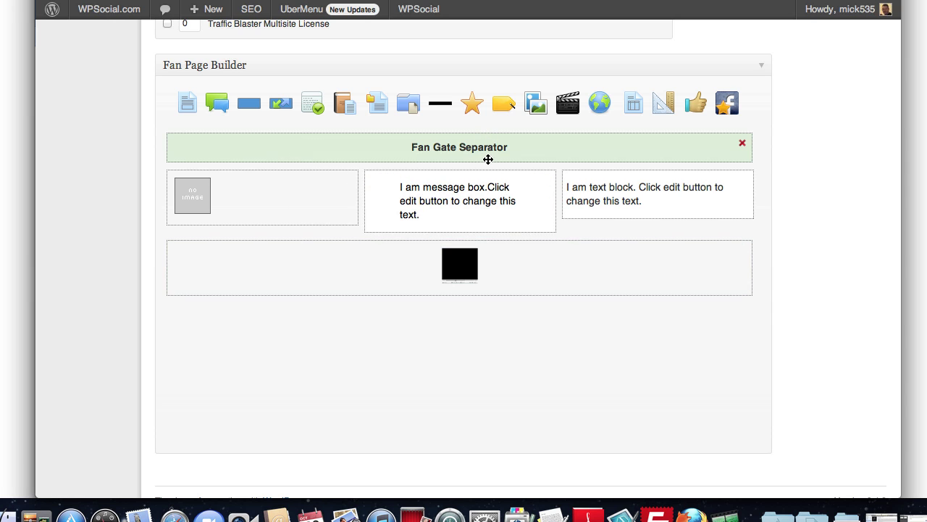
drag(488, 150, 494, 225)
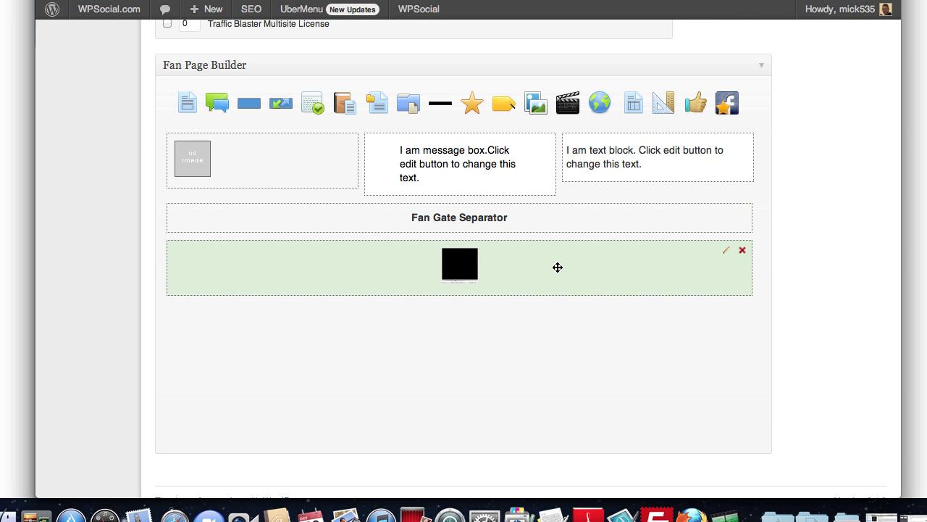
click(725, 251)
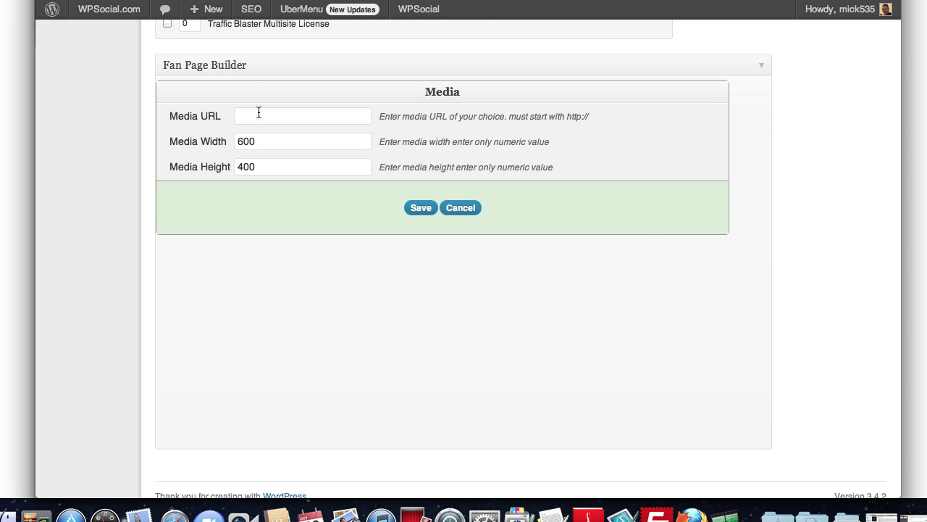
click(469, 210)
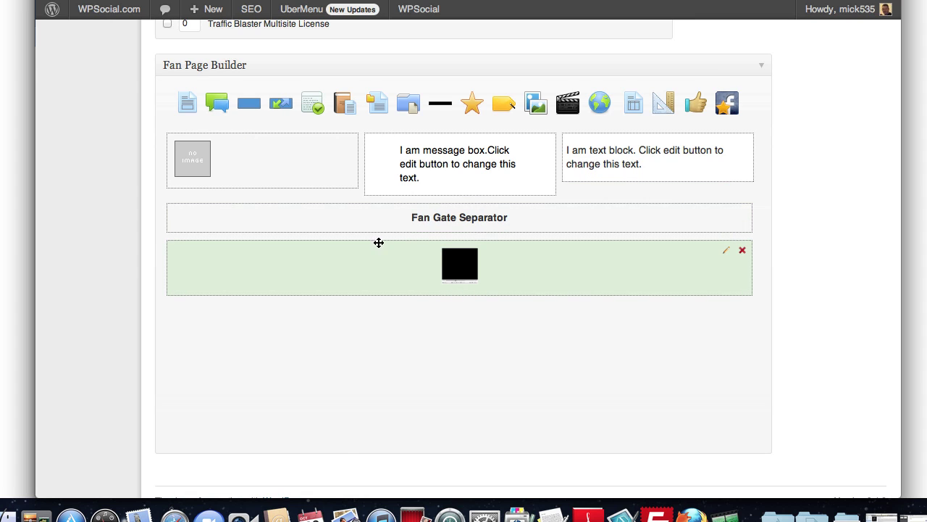
click(331, 148)
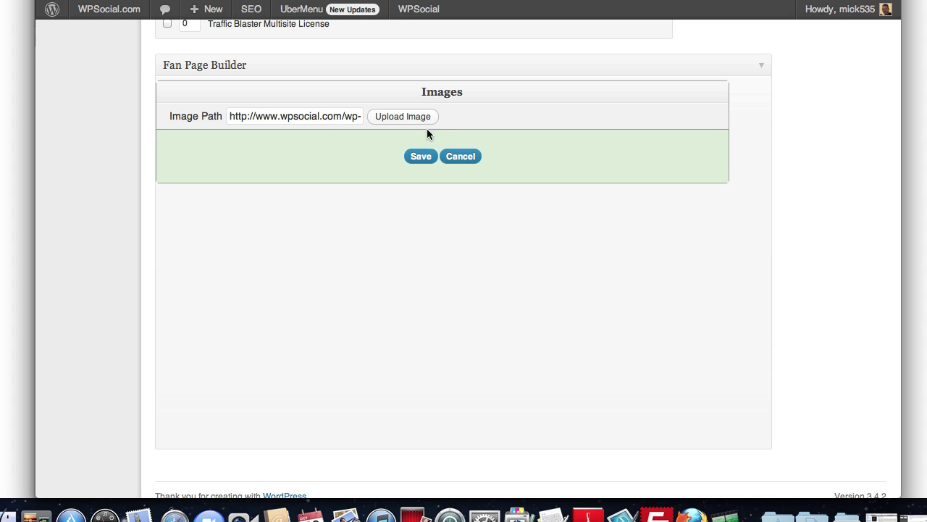
click(465, 158)
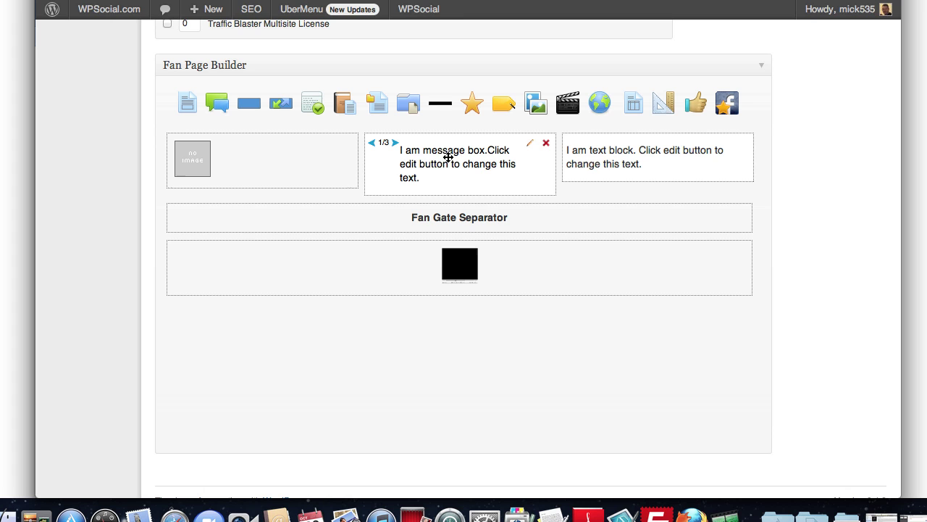
click(528, 145)
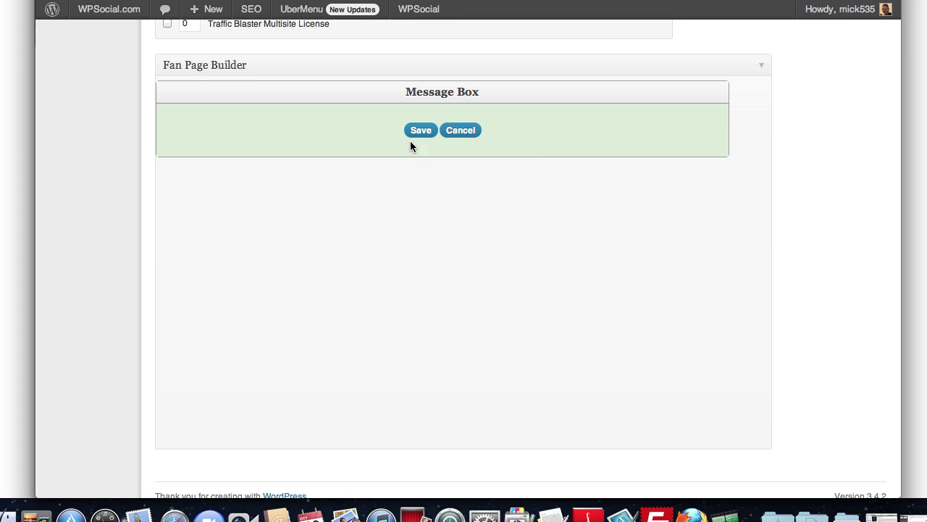
scroll(403, 217, up, 3)
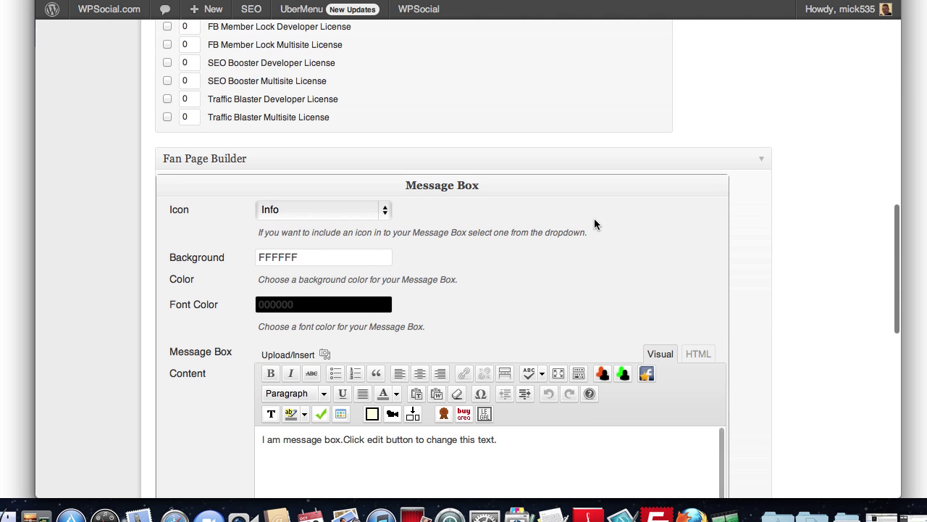
scroll(594, 225, down, 8)
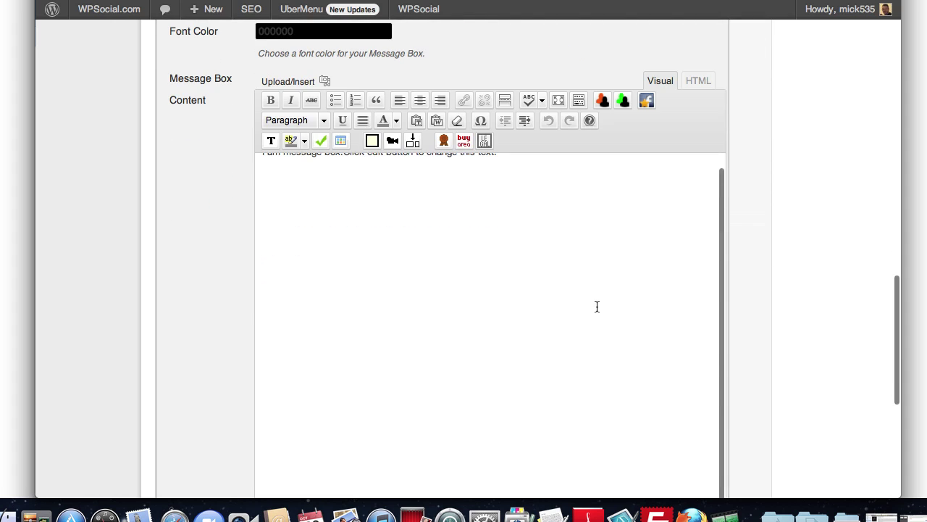
scroll(513, 337, up, 1)
scroll(346, 348, down, 2)
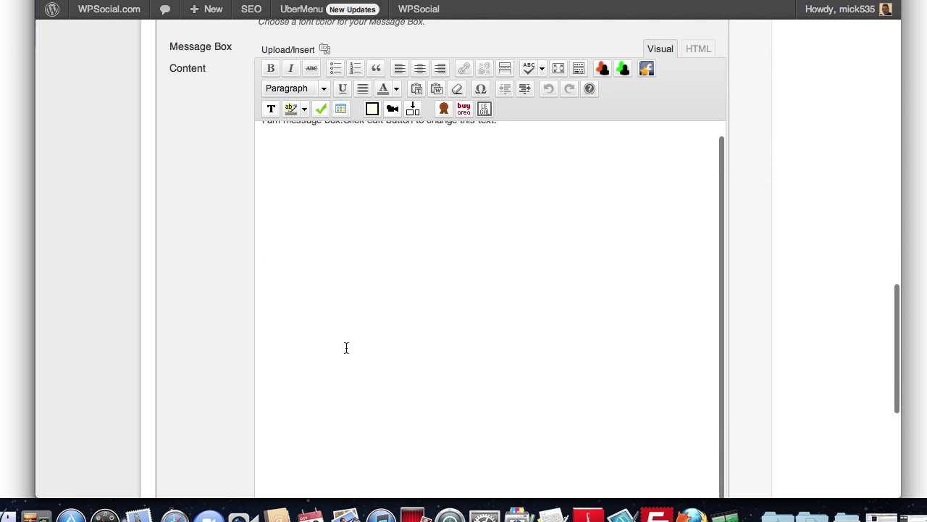
scroll(181, 363, down, 10)
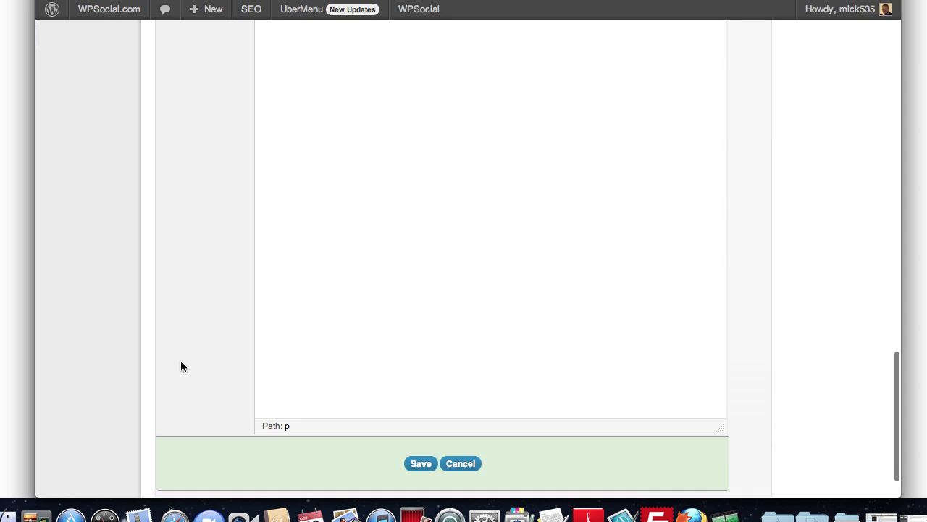
click(478, 406)
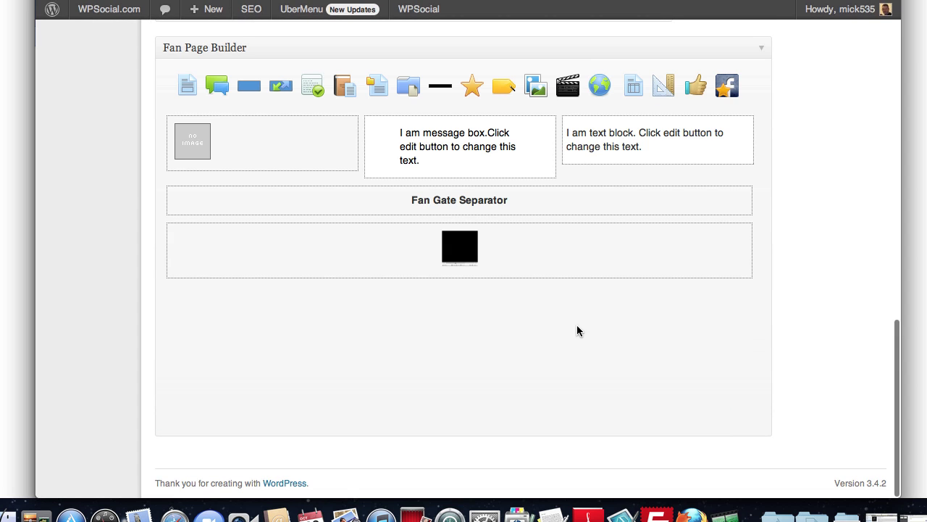
mouse_move(485, 140)
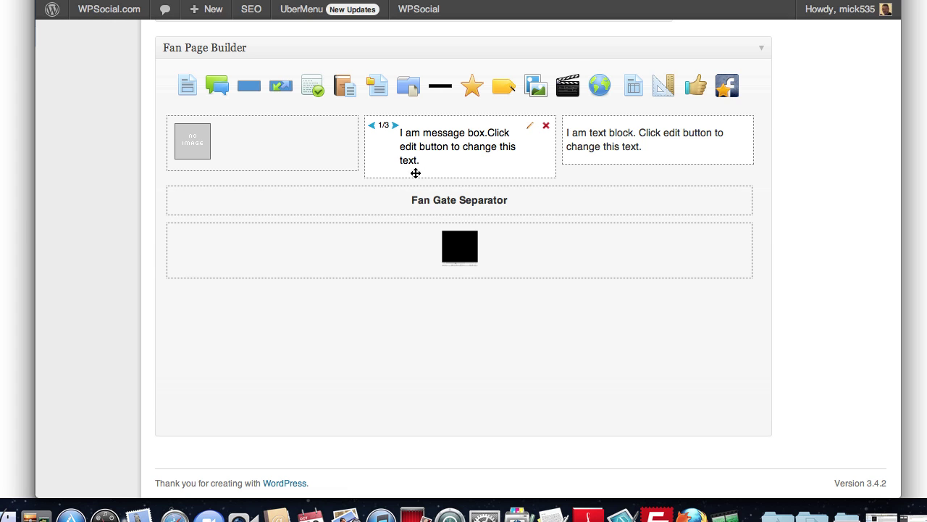
scroll(416, 201, up, 2)
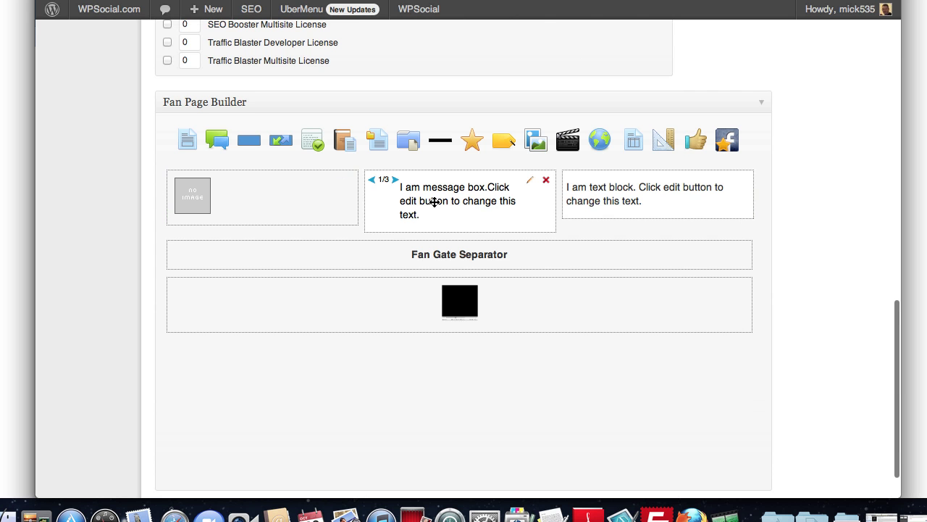
scroll(790, 194, up, 6)
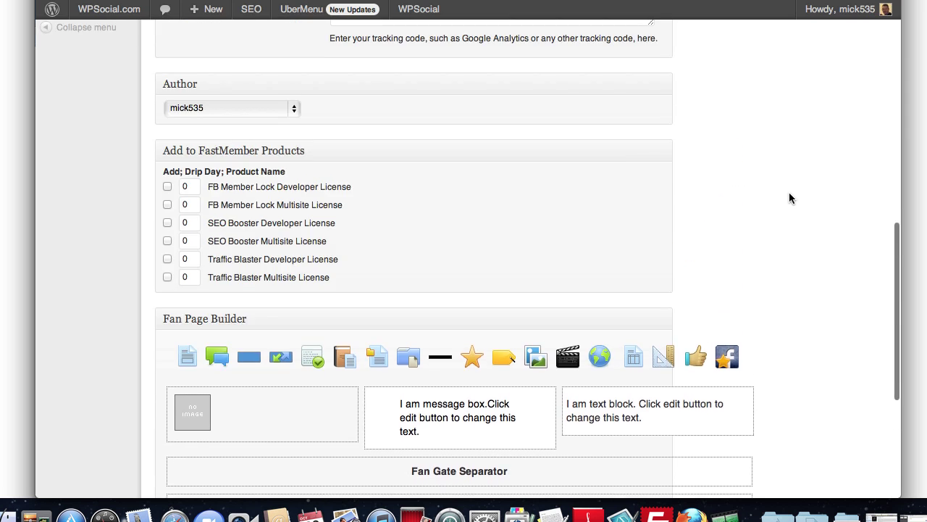
scroll(790, 198, up, 15)
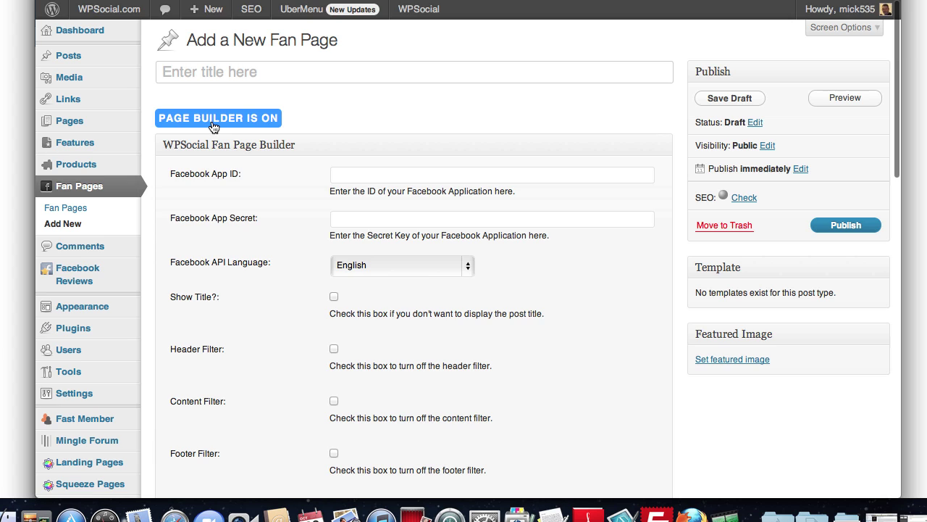
click(216, 120)
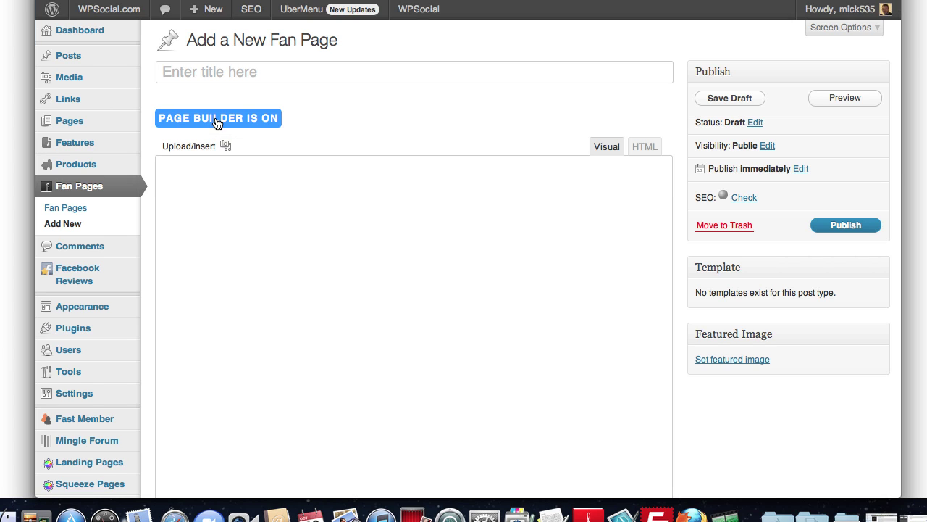
click(607, 148)
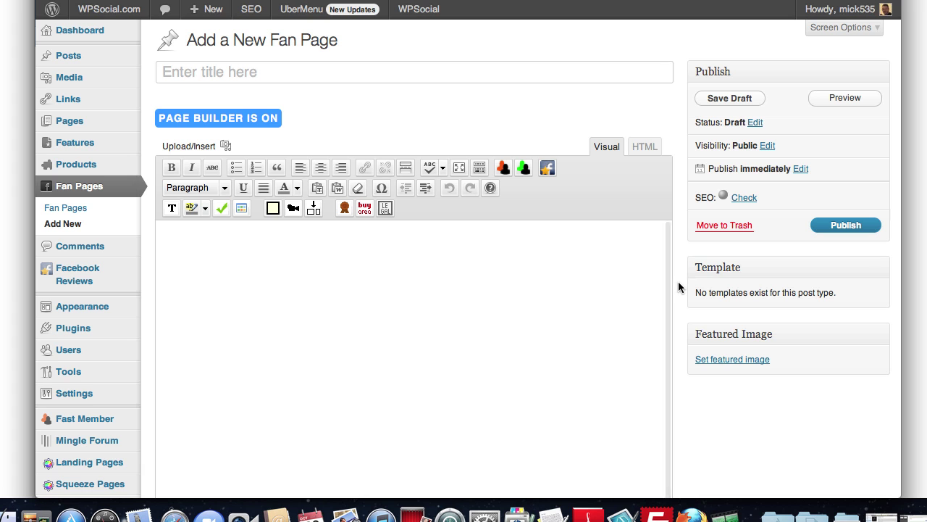
scroll(679, 287, down, 5)
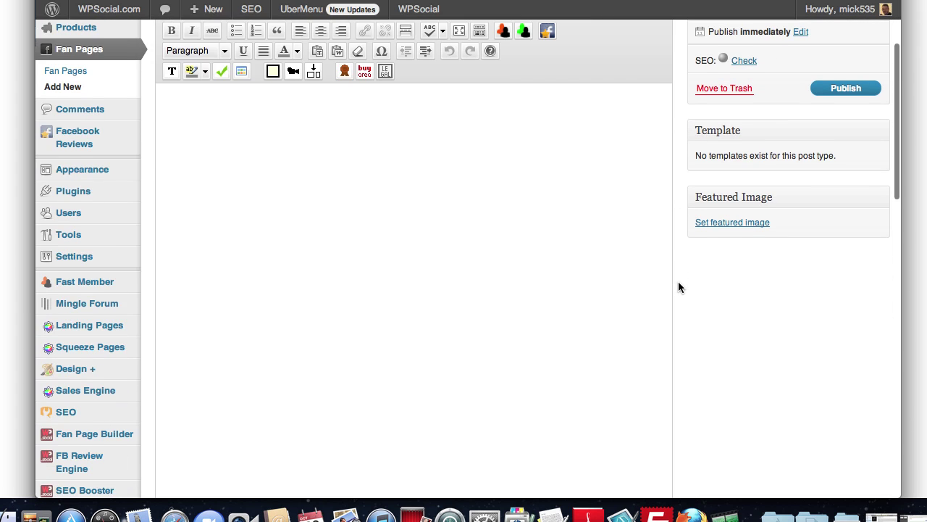
scroll(679, 287, down, 10)
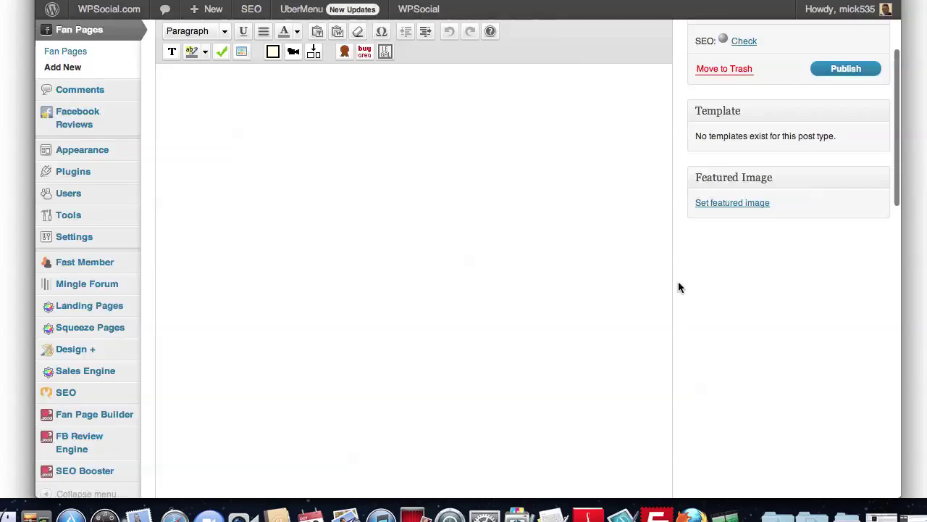
scroll(678, 288, up, 2)
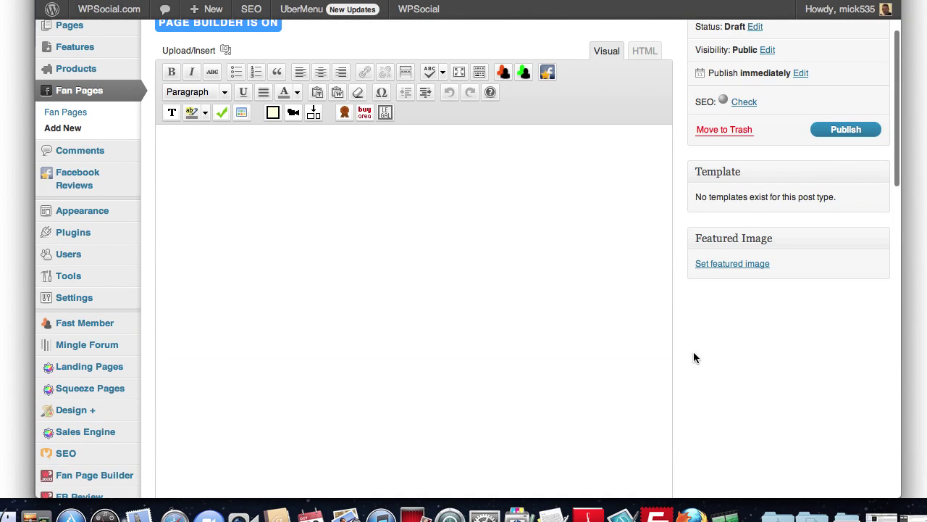
scroll(694, 356, up, 2)
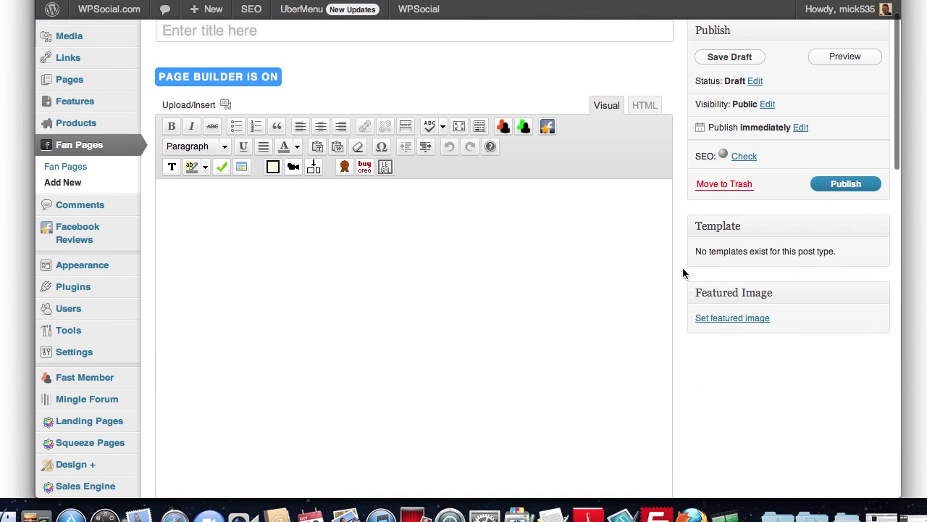
scroll(683, 273, up, 2)
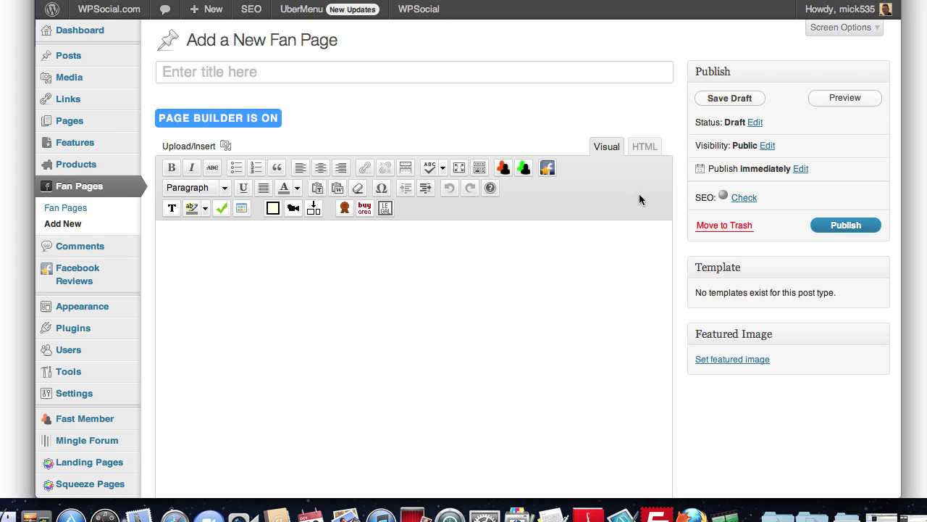
Bring the Fan Page Builder layout back into view.
click(234, 123)
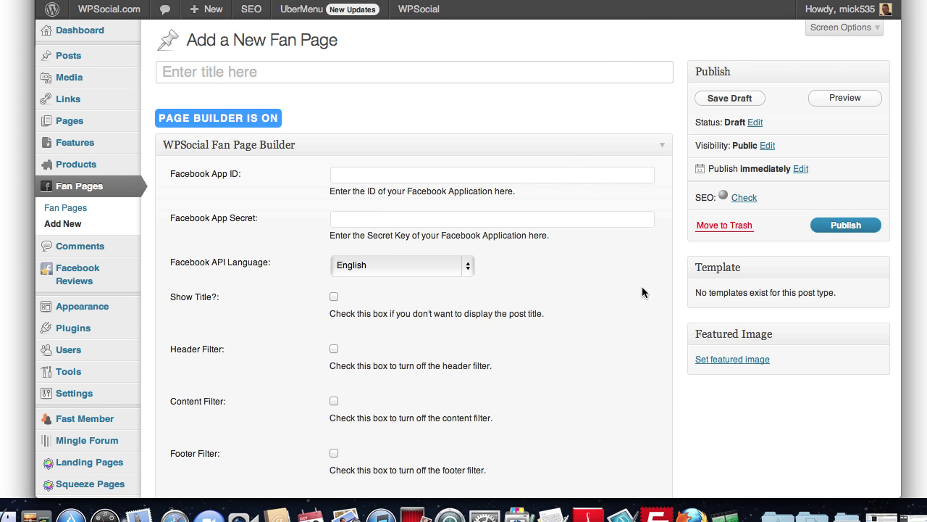
scroll(665, 355, down, 10)
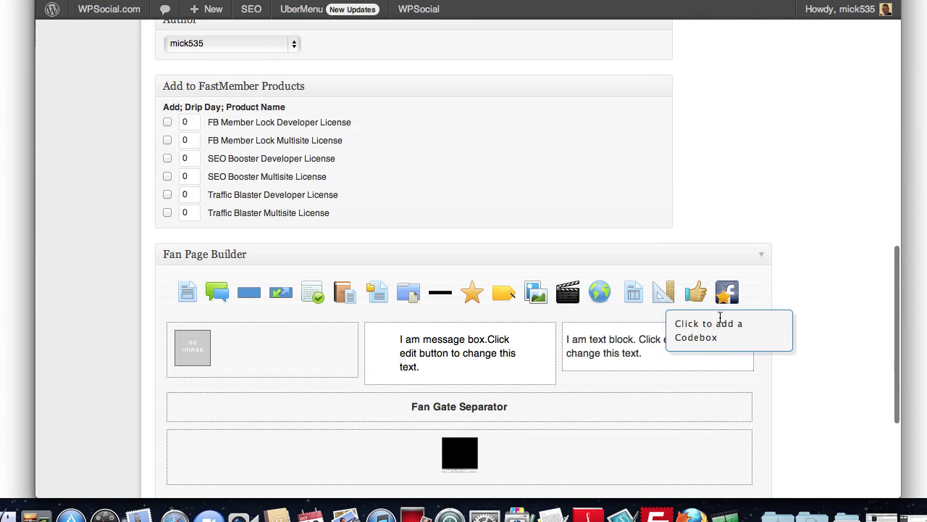
scroll(848, 337, down, 5)
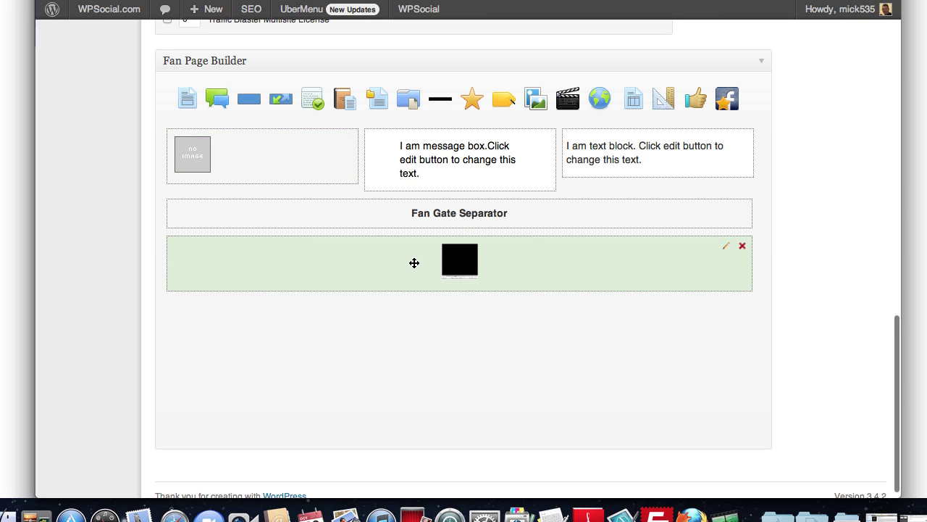
Set the text and image blocks to 1/2 width and move the image below the text block.
click(571, 139)
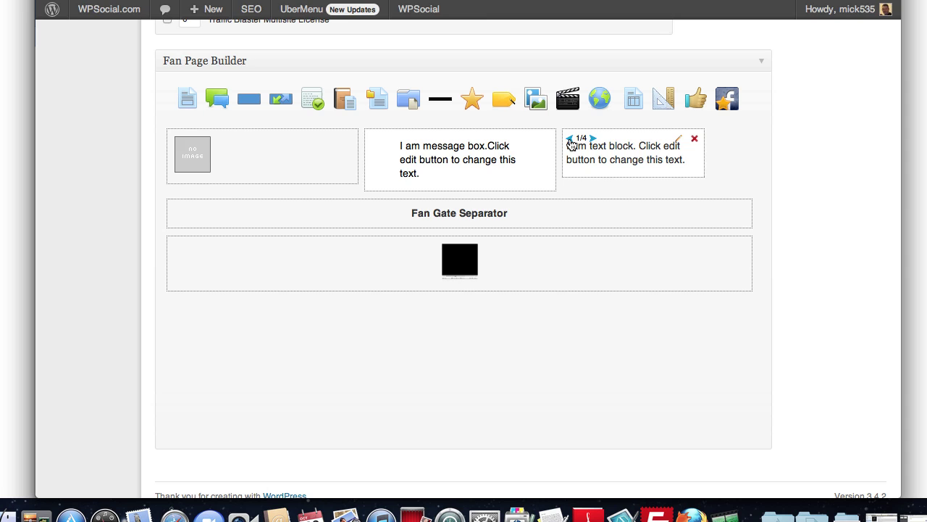
click(593, 139)
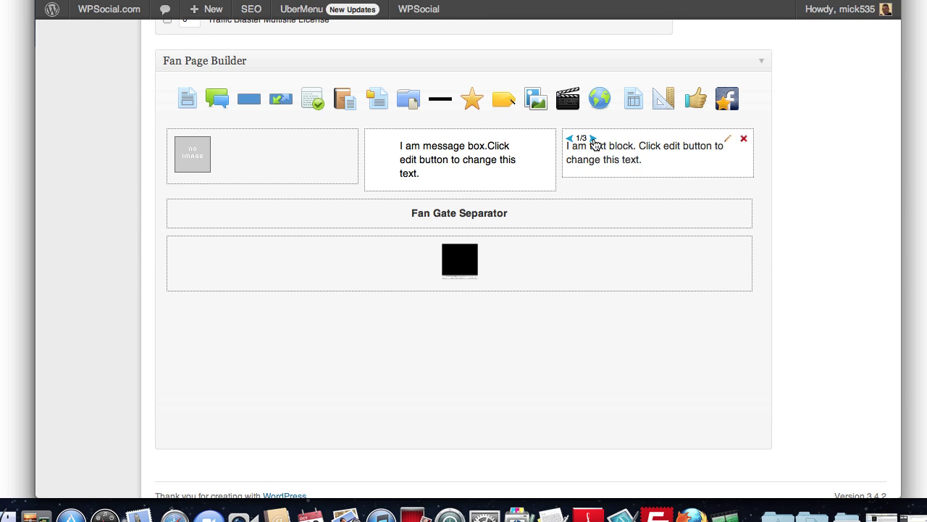
click(592, 139)
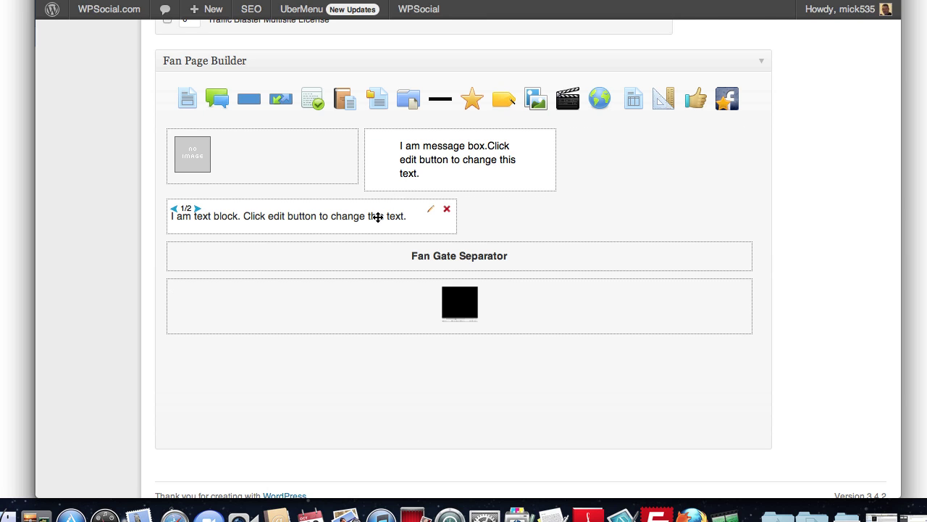
click(174, 140)
click(198, 139)
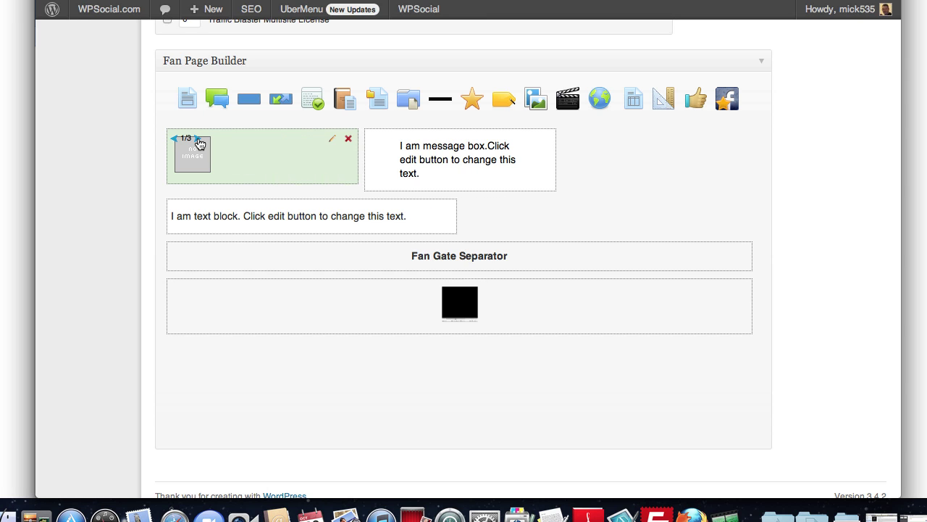
click(198, 138)
drag(272, 148, 496, 164)
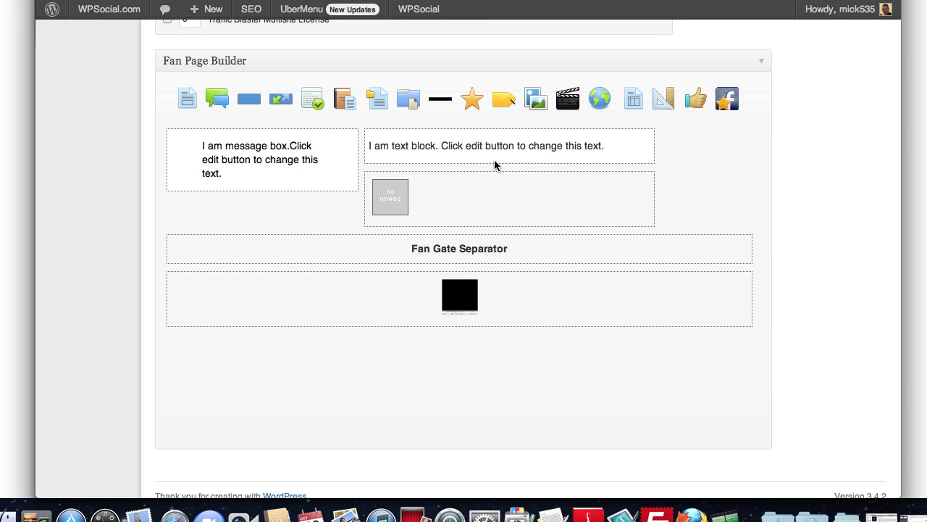